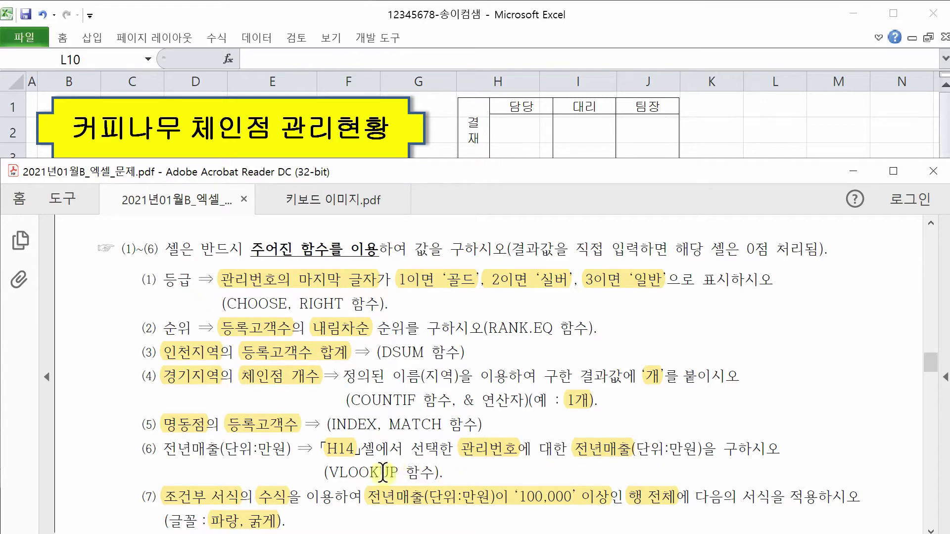
- Switch from the PDF problem sheet to the Excel workbook and choose F2373 as the management number in H14
scroll(383, 471, "up", 2)
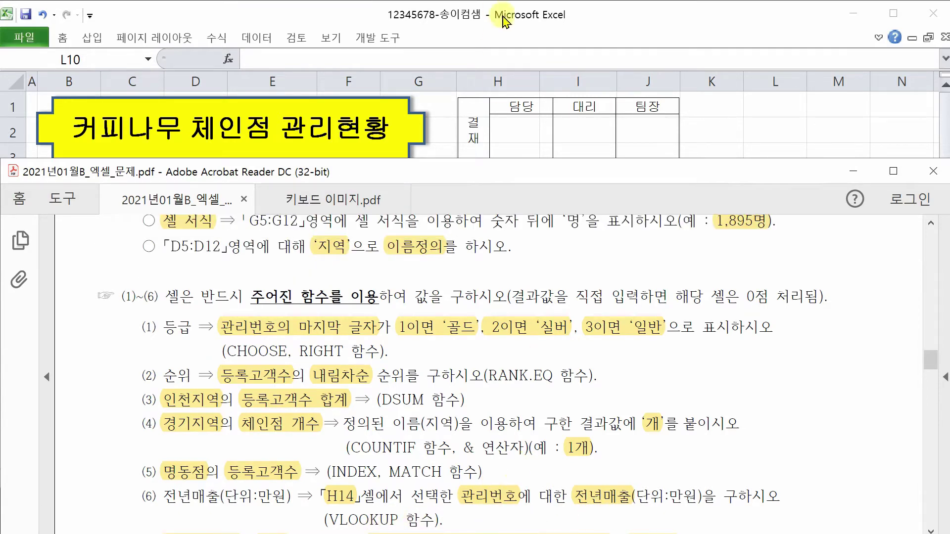
left_click(505, 18)
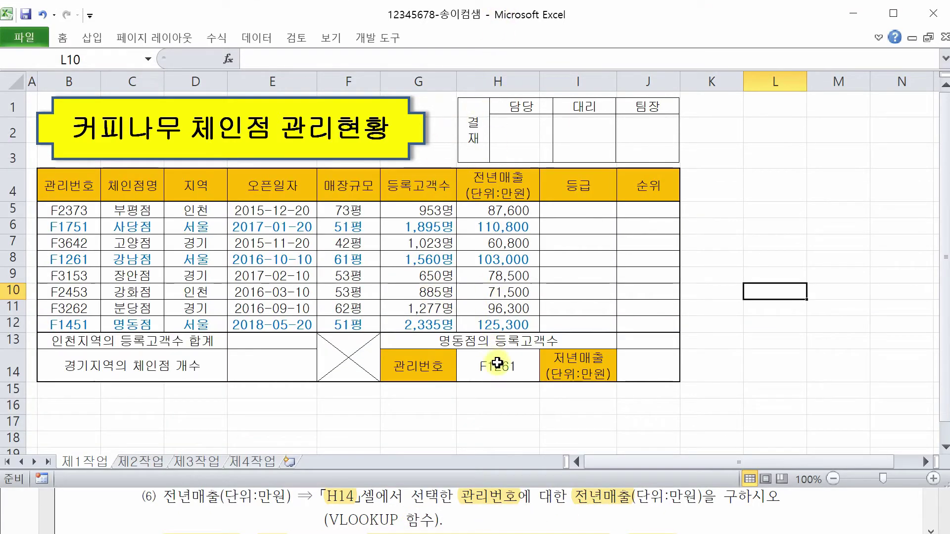
left_click(502, 367)
left_click(541, 374)
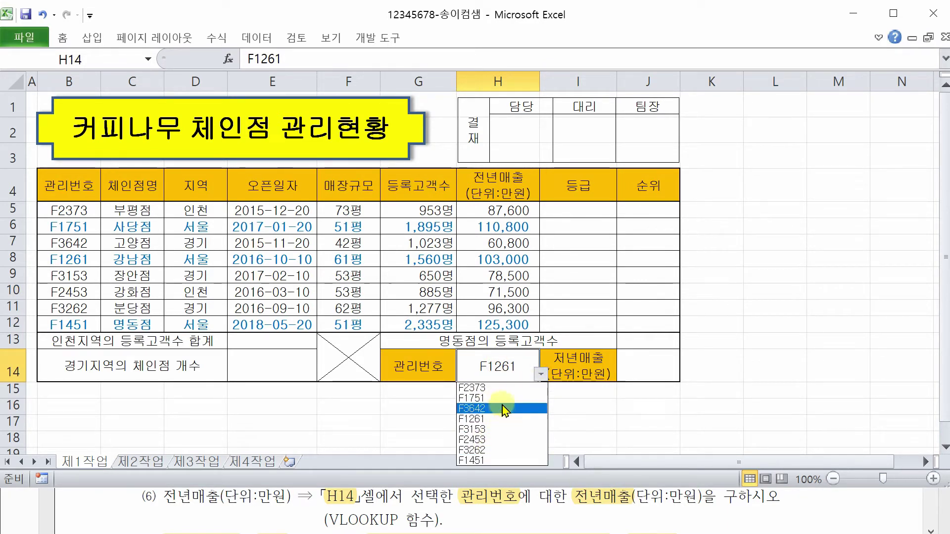
left_click(505, 390)
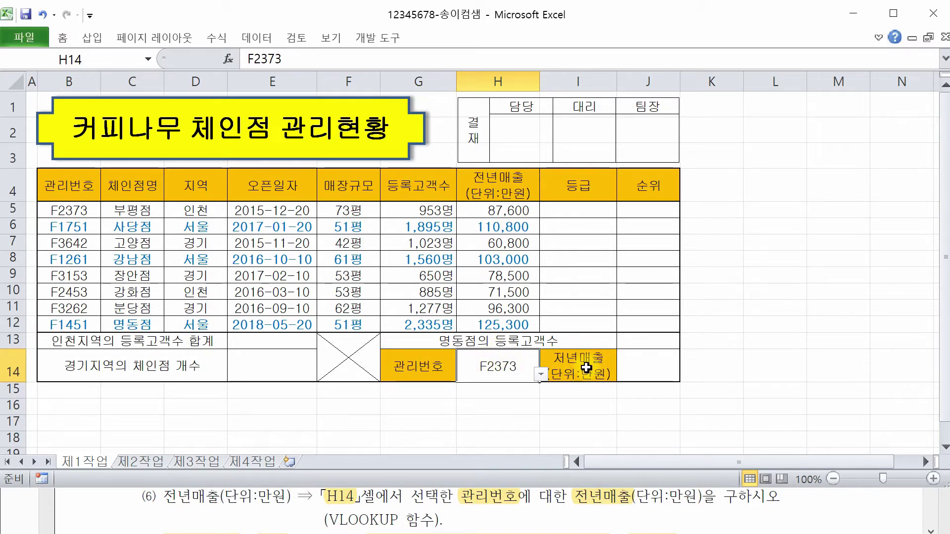
- Correct the misspelled label in cell I14 so its first line reads 전년매출
left_click(592, 370)
double_click(569, 355)
key("BackSpace")
type("ㅈㅓㄴ")
key("Return")
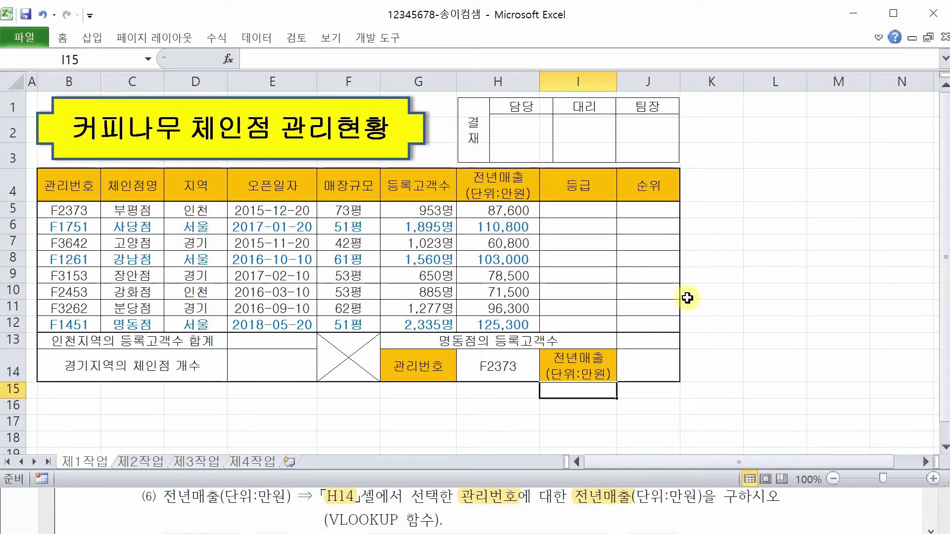
- Choose F2453 as the management number in H14 and trace a table row from 관리번호 to 전년매출
left_click(500, 370)
left_click(540, 375)
left_click(517, 440)
left_click(70, 212)
left_click_drag(71, 213, 504, 208)
left_click(516, 211)
- Enter the exact-match formula =VLOOKUP(H14,B5:H12,7,FALSE) in cell J14
left_click(650, 361)
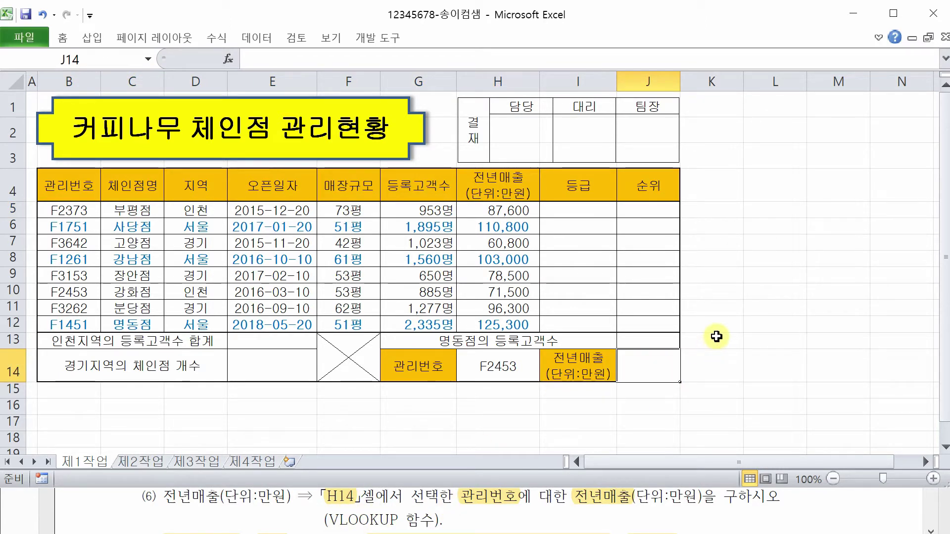
type("=ㅍ")
type("l")
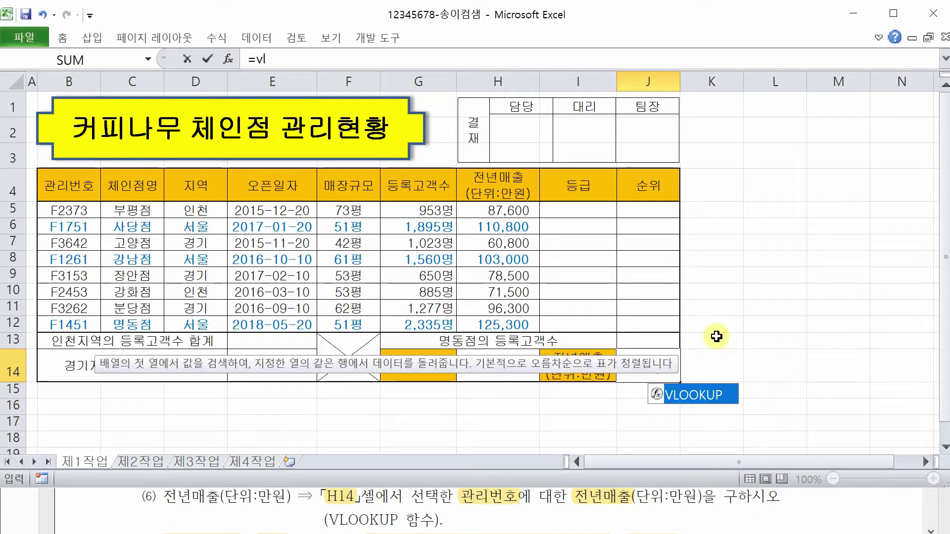
double_click(724, 397)
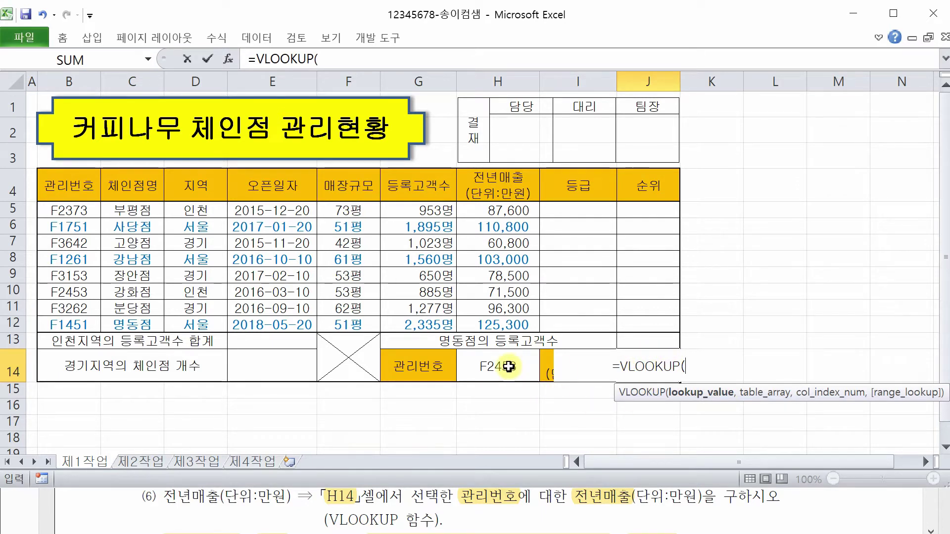
left_click(508, 366)
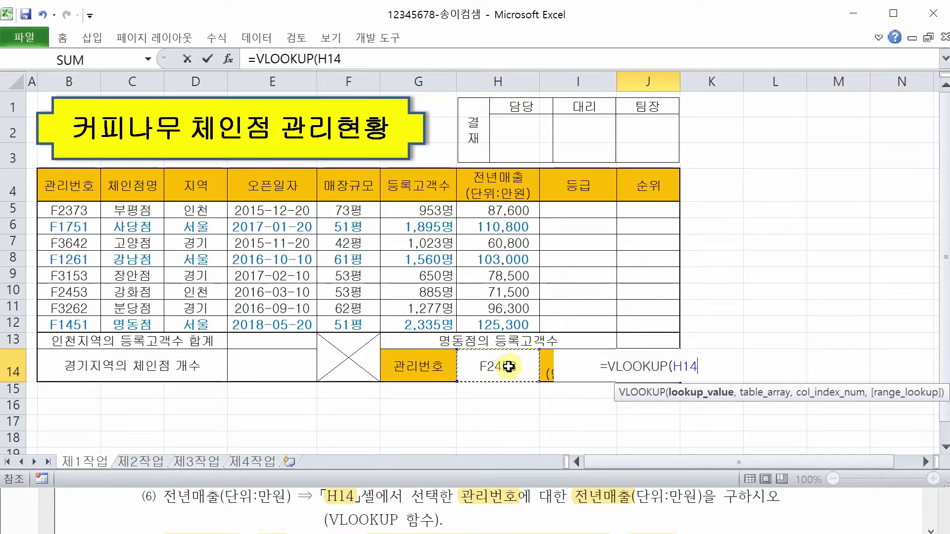
type(",")
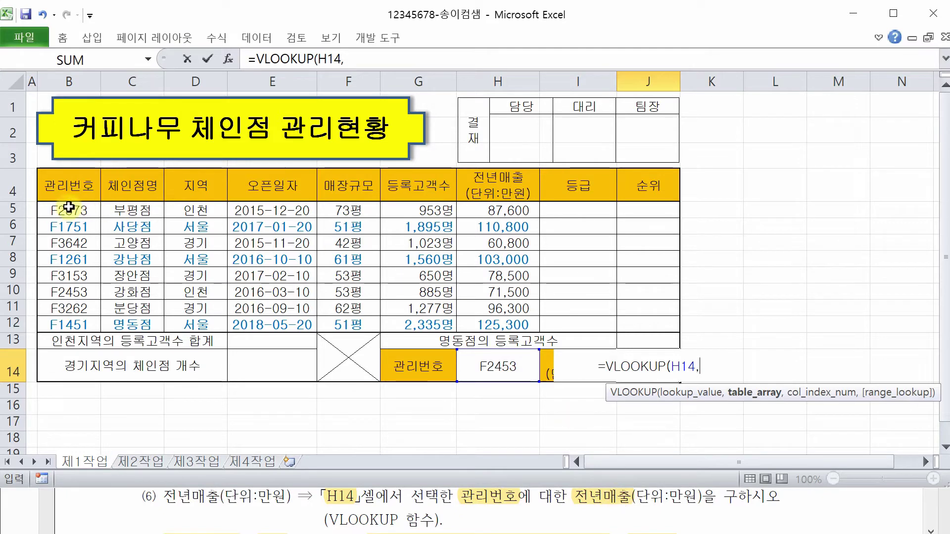
left_click_drag(66, 209, 514, 325)
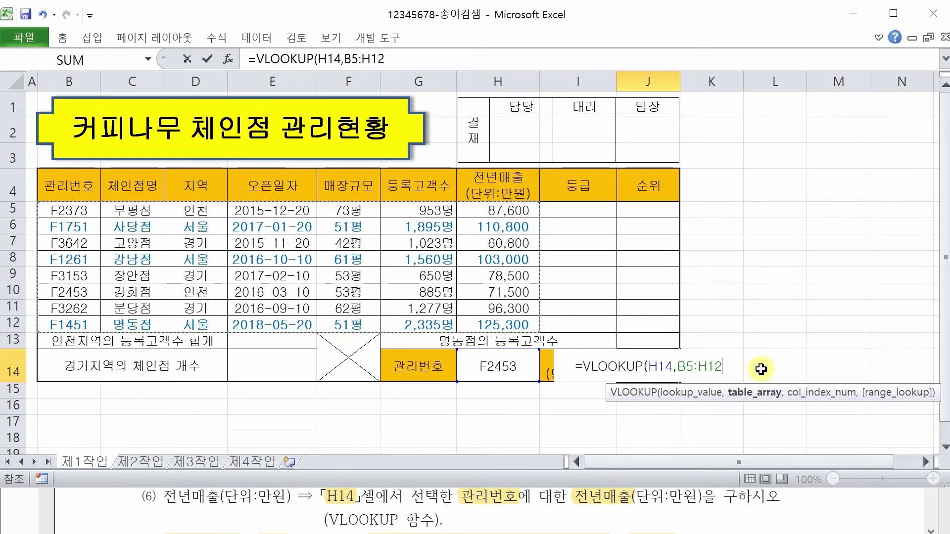
type(",")
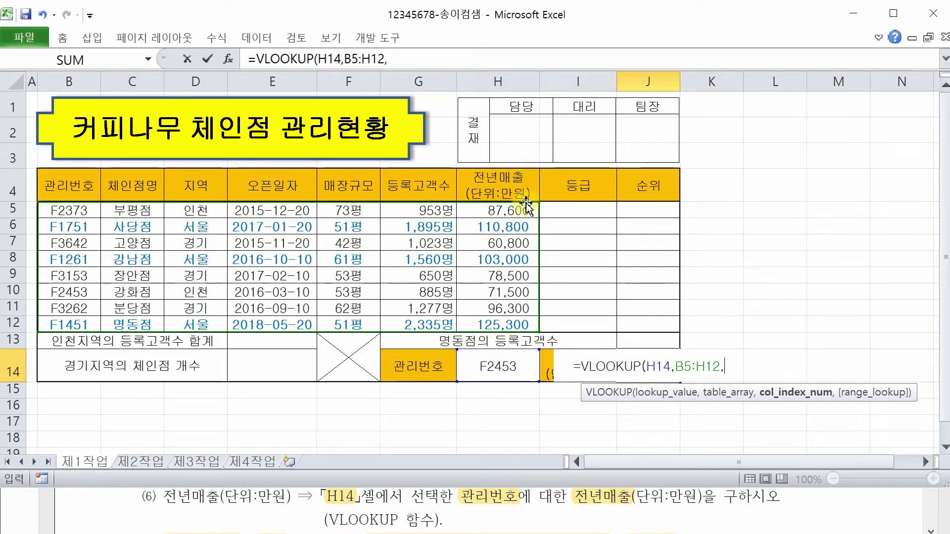
type("7,")
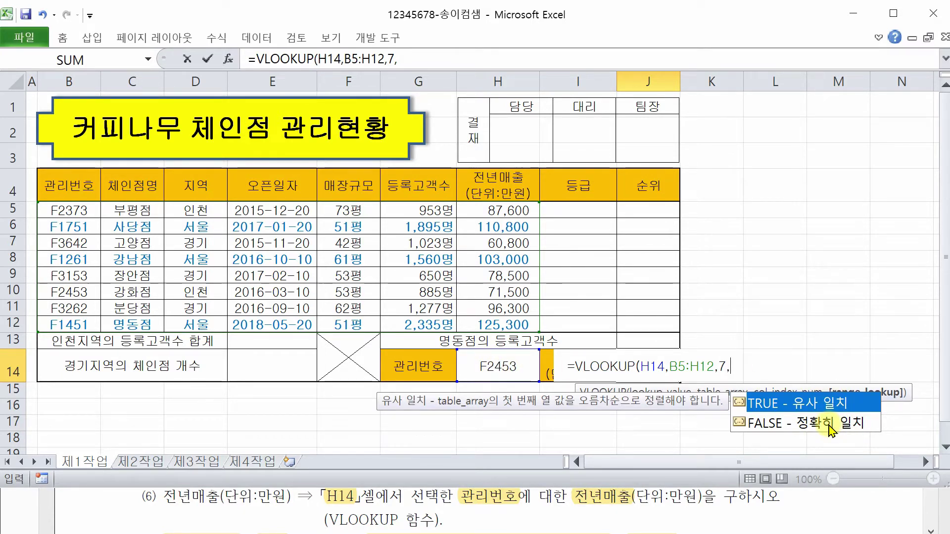
double_click(831, 430)
type(")")
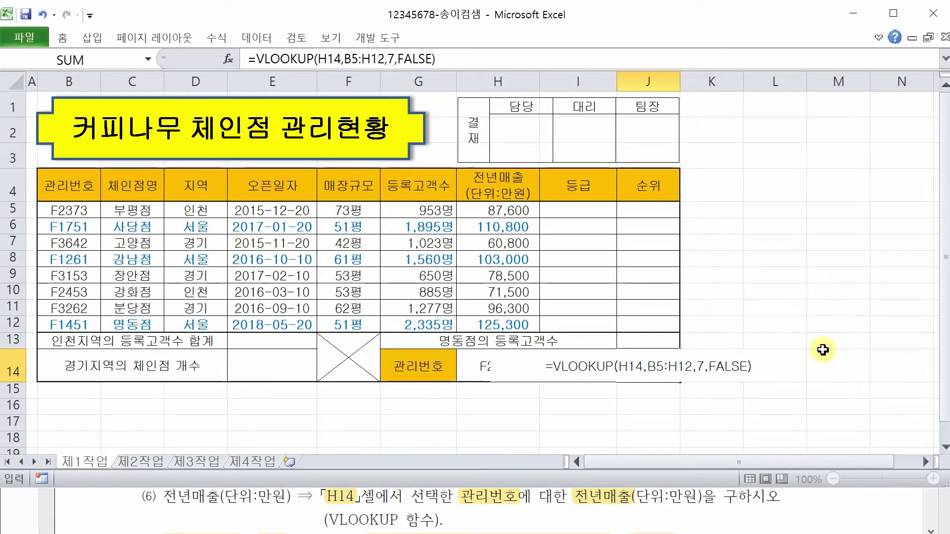
key("Return")
- Check the J14 lookup against the table, setting the management number in H14 to F2373 and finally to F1451
left_click(497, 364)
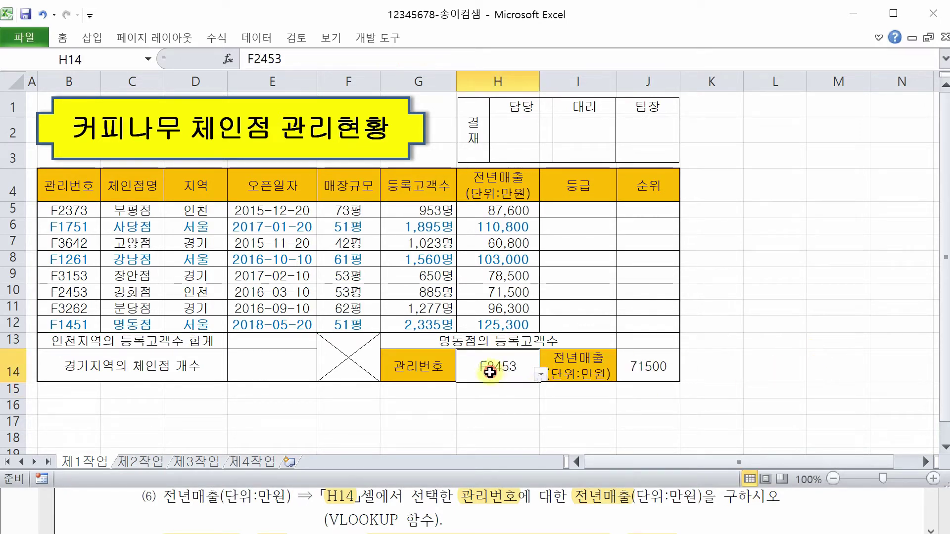
left_click_drag(69, 294, 499, 294)
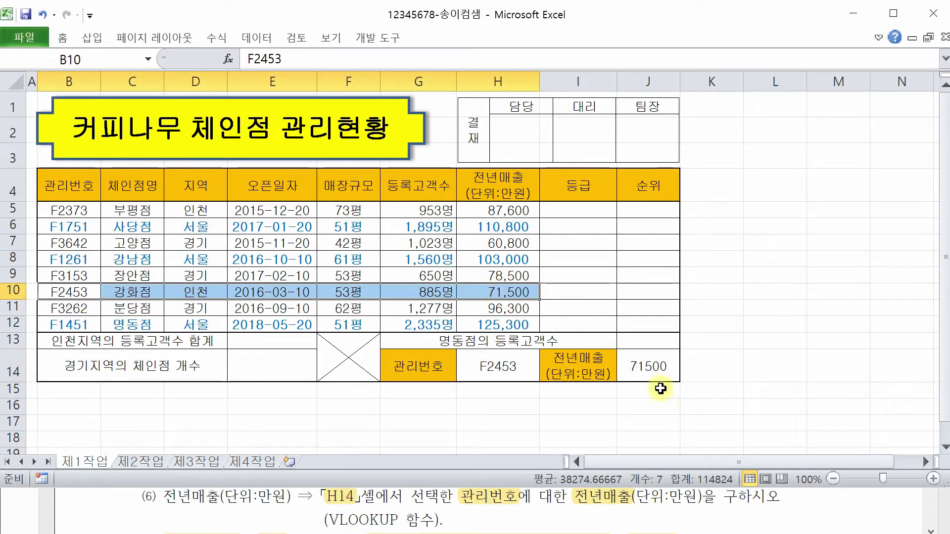
left_click(510, 366)
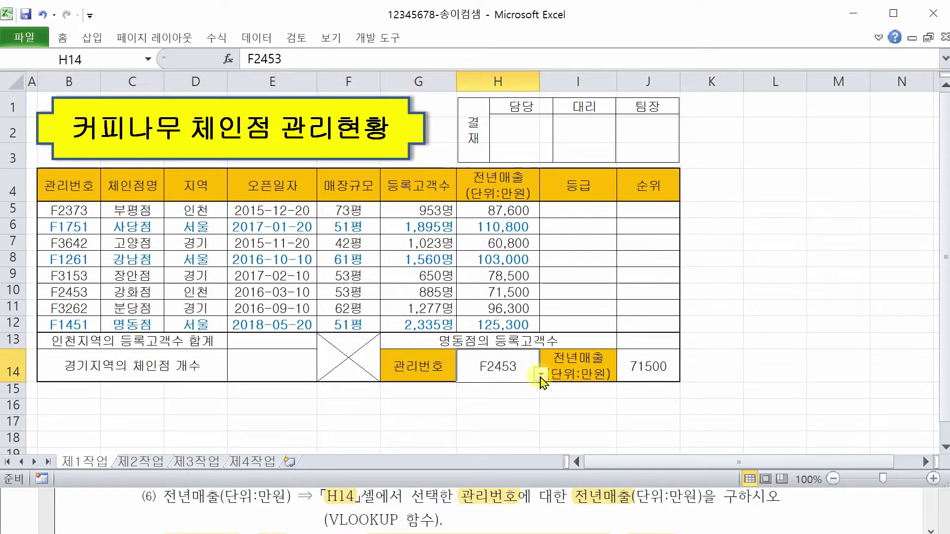
left_click(541, 374)
left_click(526, 389)
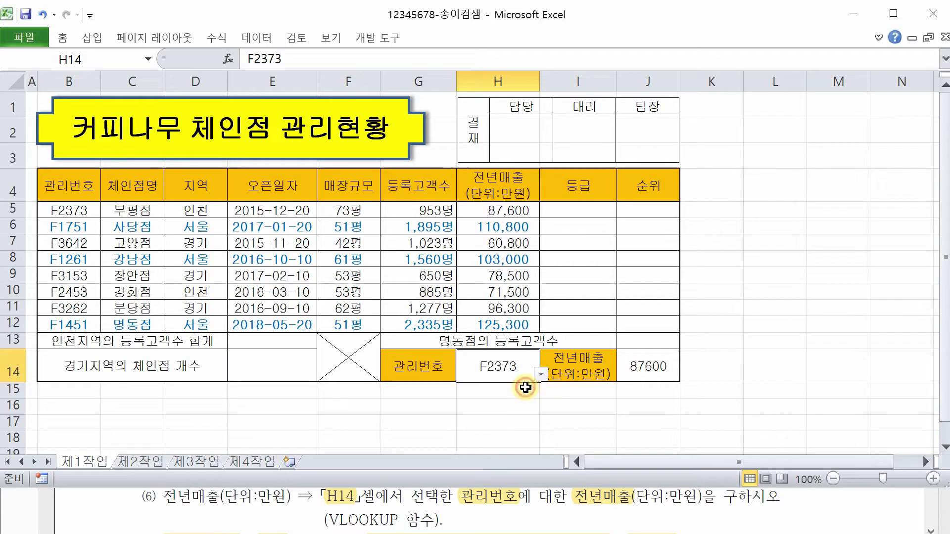
left_click(508, 211)
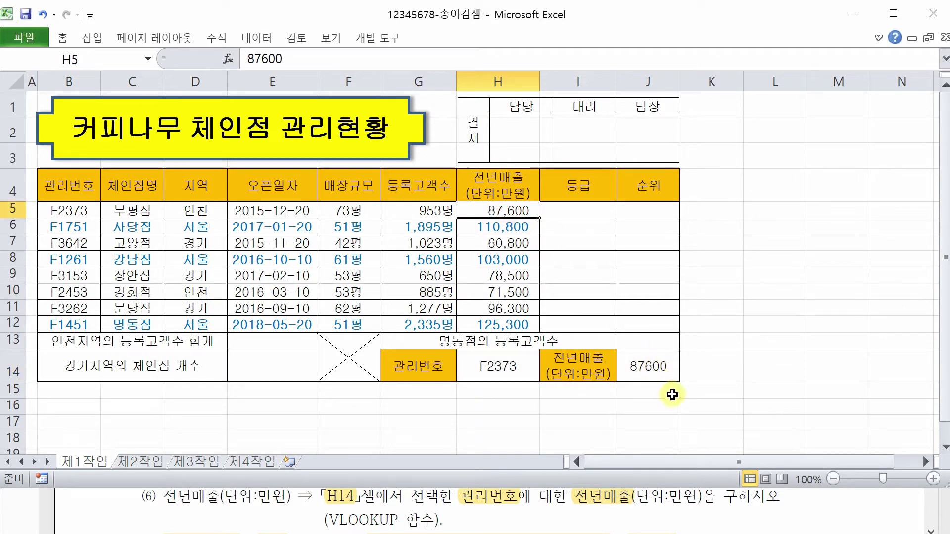
left_click(513, 366)
left_click(541, 374)
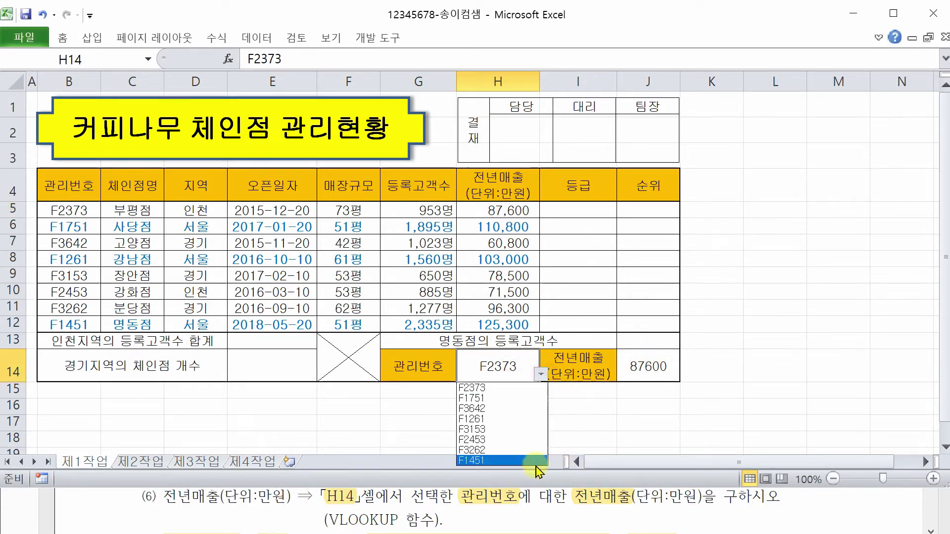
left_click(520, 460)
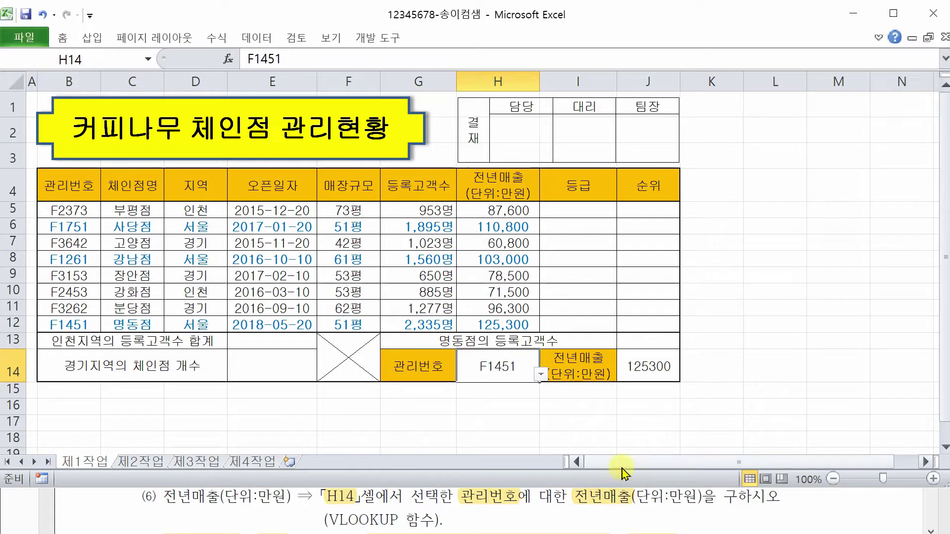
- Apply the comma number style to the lookup result in J14
left_click(625, 353)
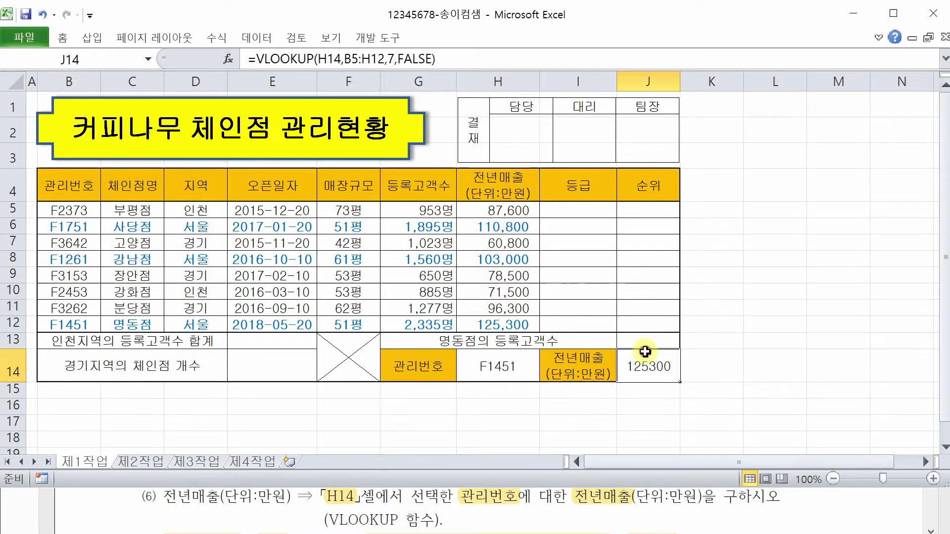
left_click(68, 39)
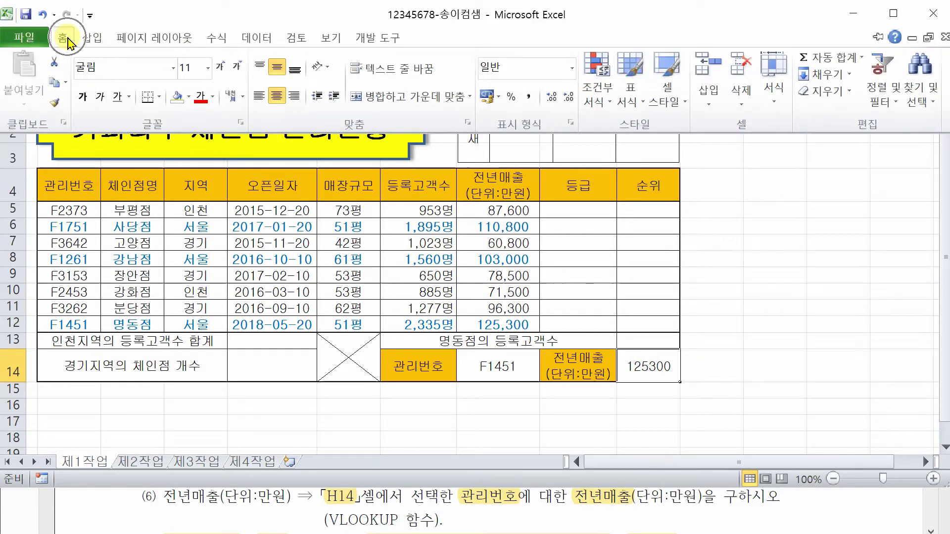
left_click(526, 99)
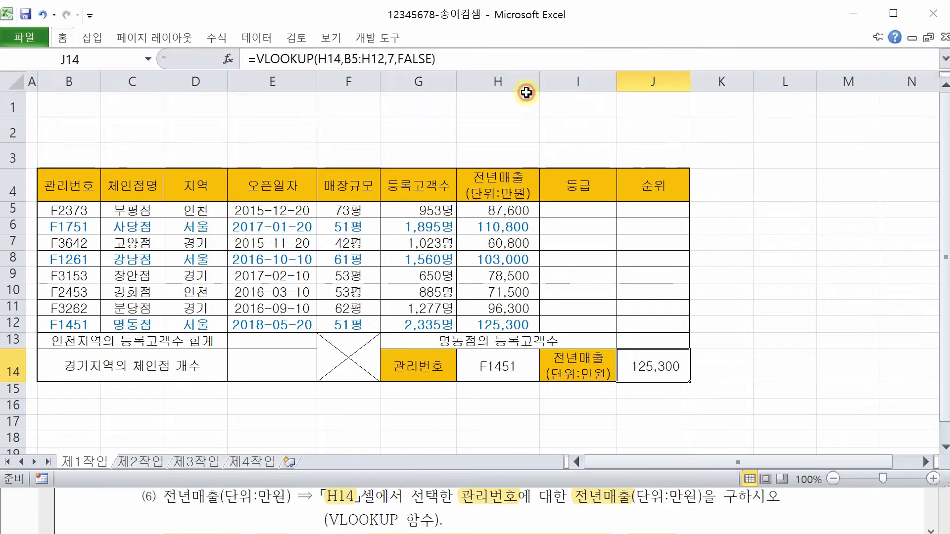
left_click(808, 335)
- Read the INDEX and MATCH task in the PDF problem sheet and compare it with 명동점's row in the Excel table
left_click(860, 519)
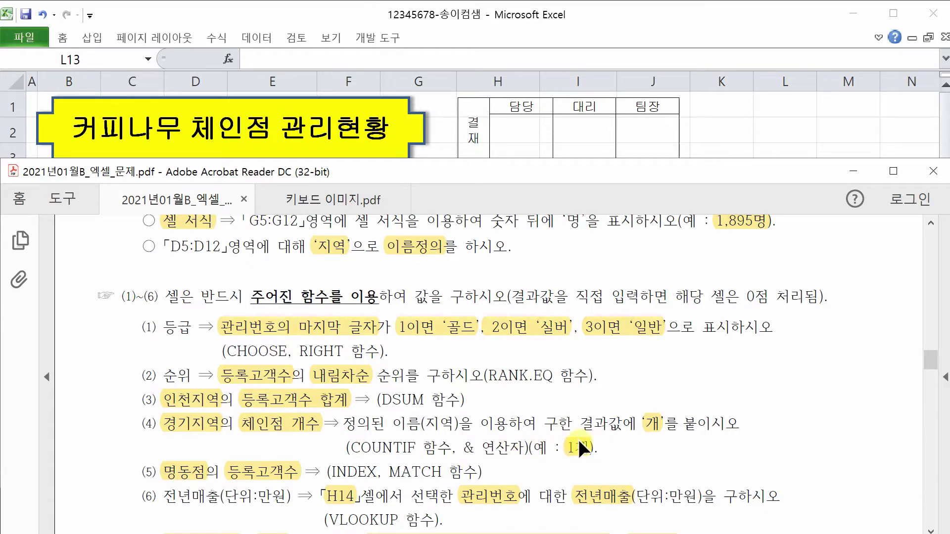
left_click(731, 142)
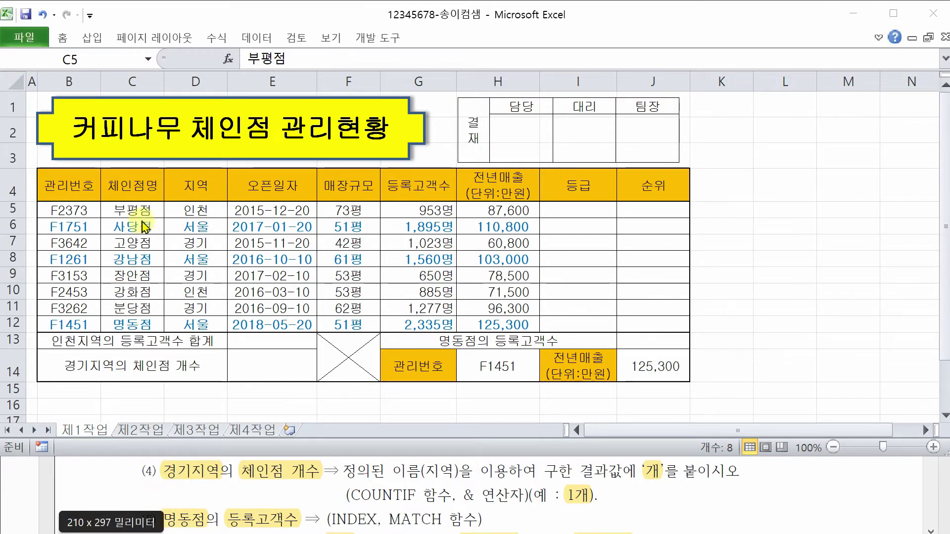
left_click(130, 324)
left_click_drag(131, 324, 428, 324)
left_click(434, 323)
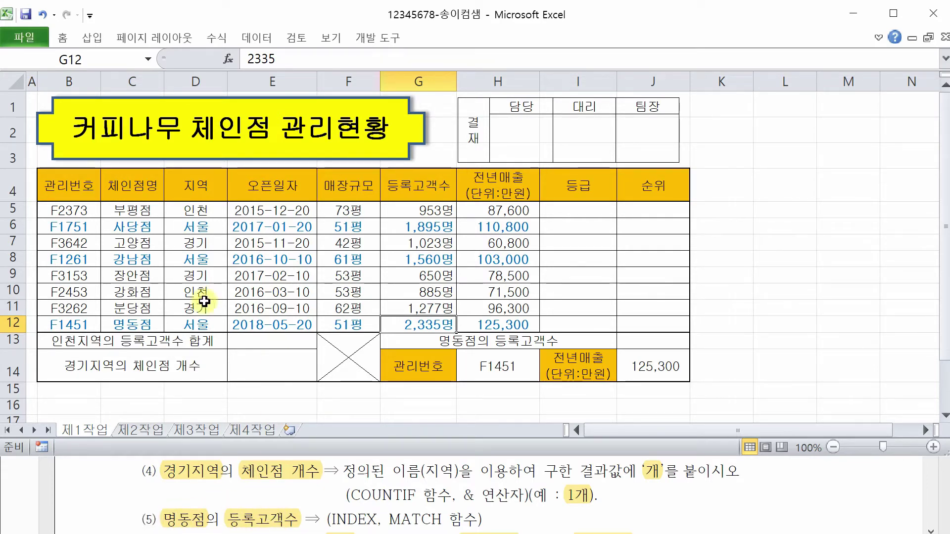
- Examine 명동점's position within the chain store names C5:C12 and the matching entry in the 등록고객수 range G5:G12
left_click_drag(138, 213, 141, 325)
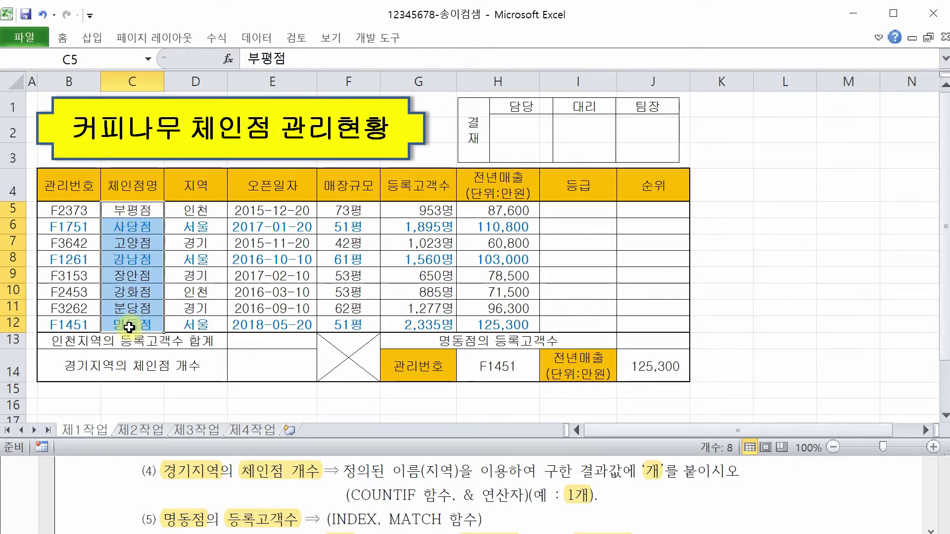
left_click(138, 211)
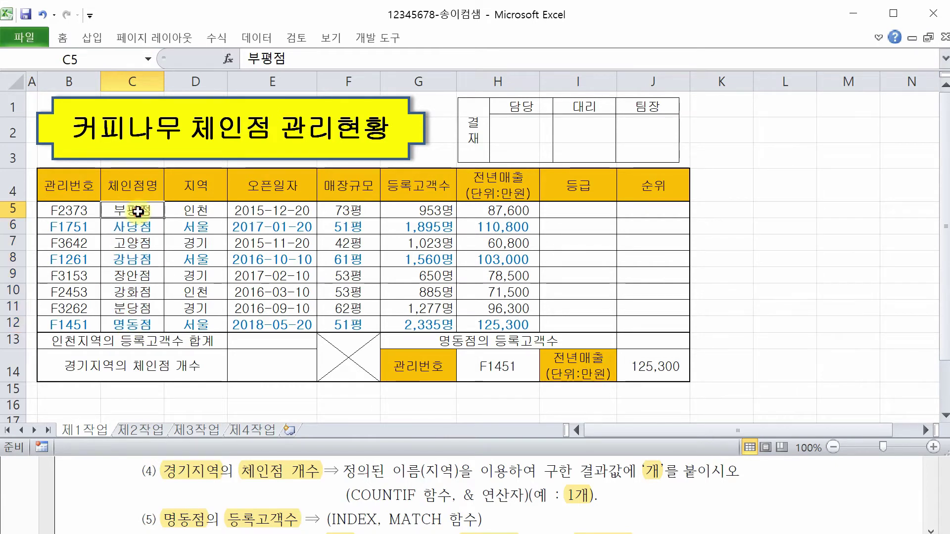
key("Down")
key("Down")
key("Down")
key("Down")
key("Down")
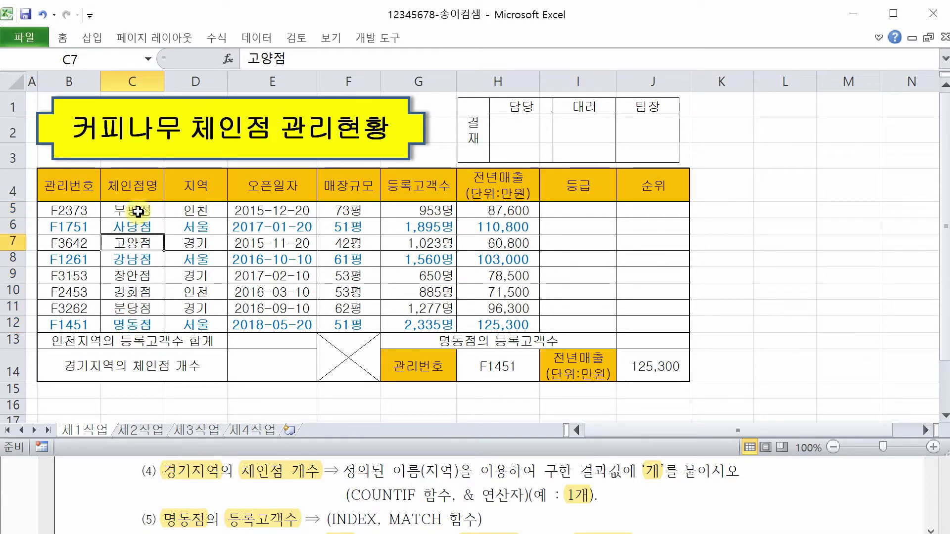
key("Down")
key("Down")
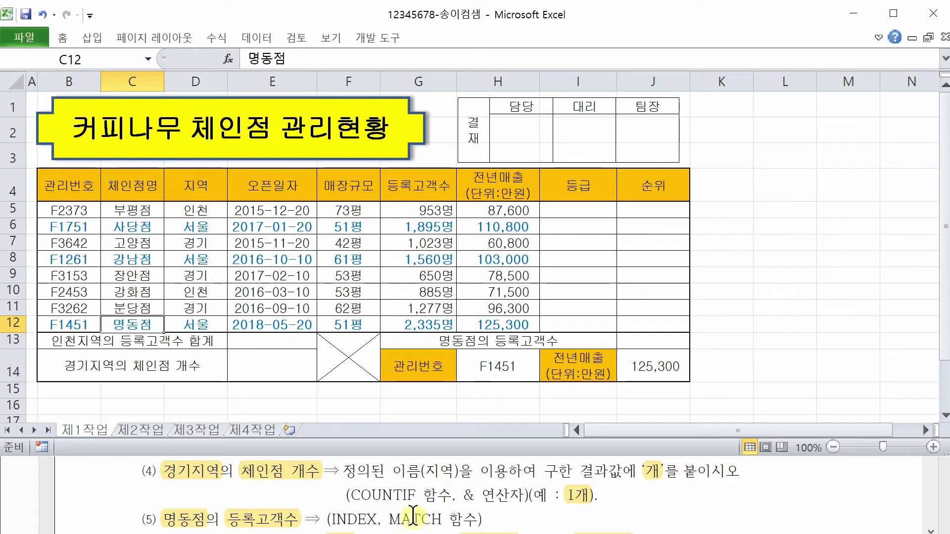
left_click_drag(133, 208, 128, 327)
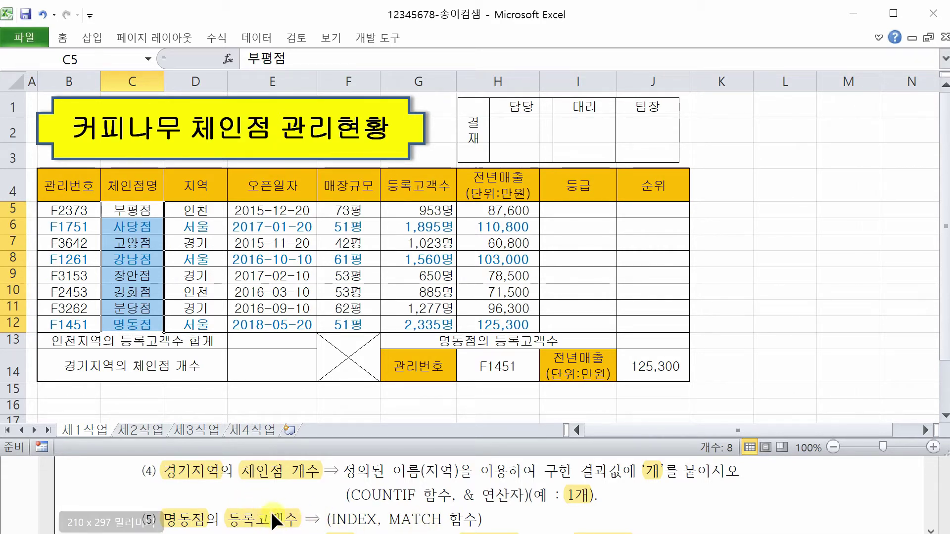
left_click_drag(442, 210, 433, 324)
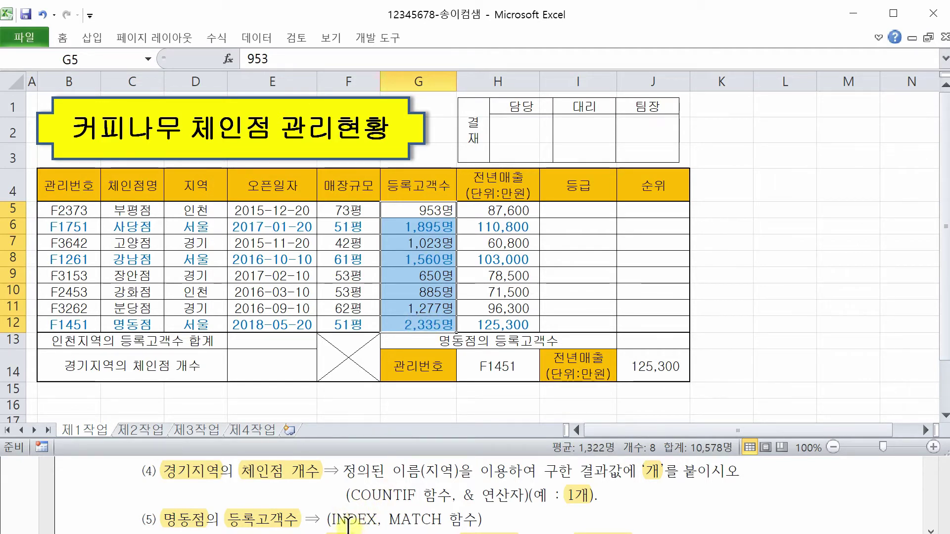
left_click(429, 324)
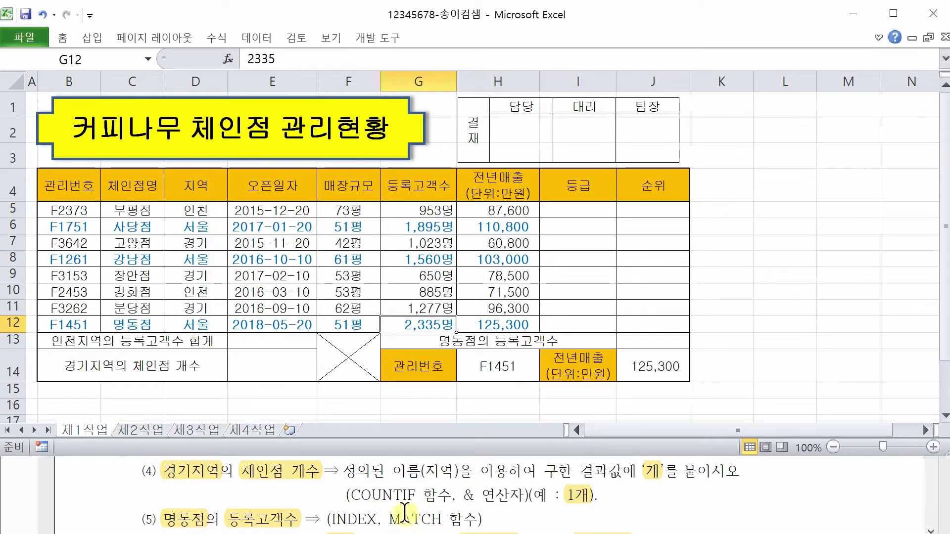
- Start a MATCH formula in J13 with "명동점" as the lookup value
left_click(668, 341)
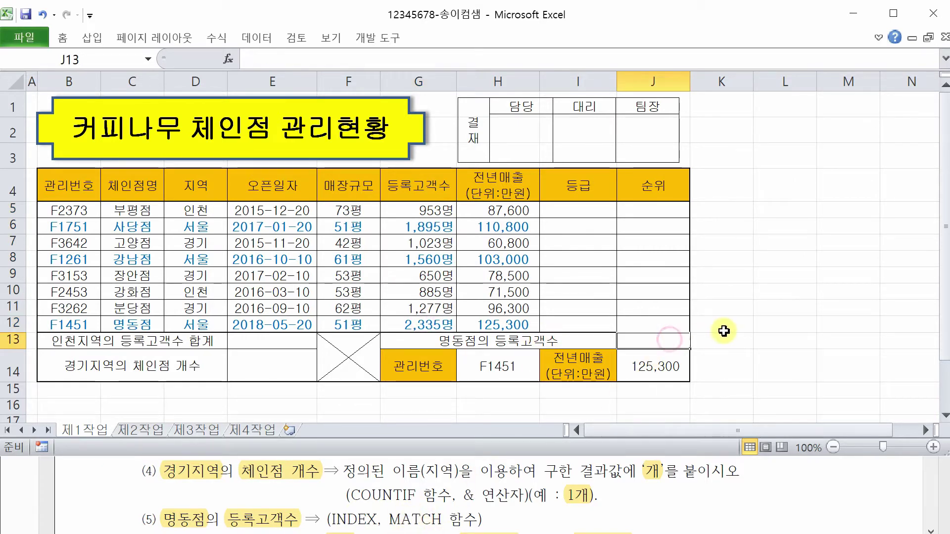
key("ctrl+F1")
type("=mat")
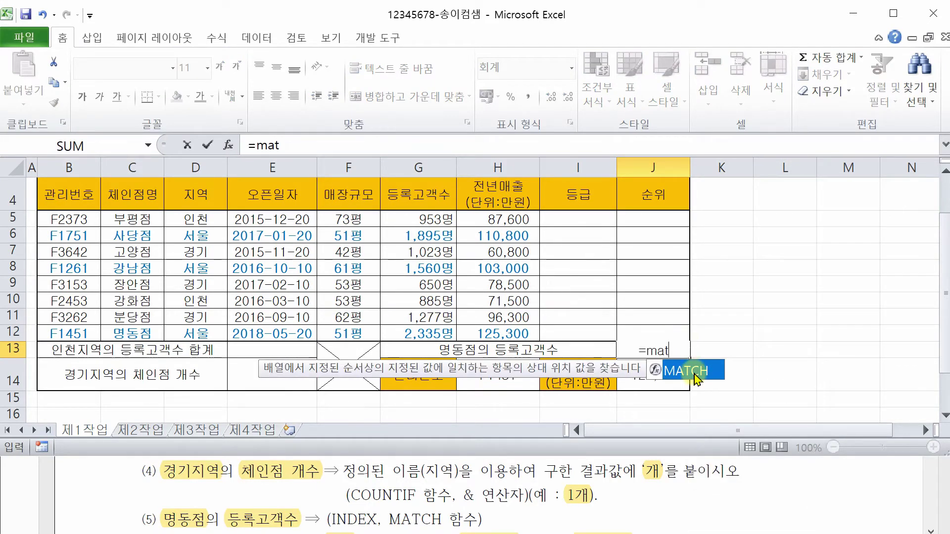
double_click(694, 372)
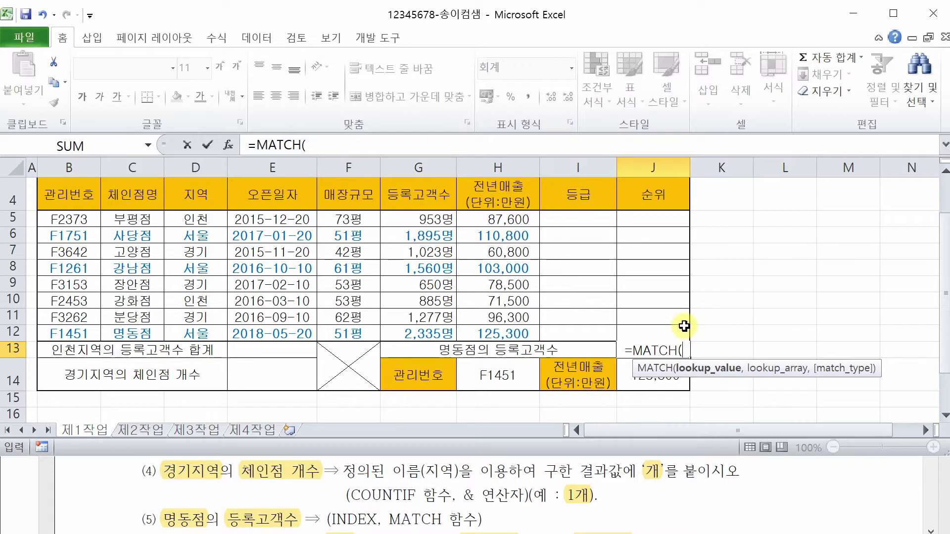
type("\"명")
type("동ㅈ")
type("\"")
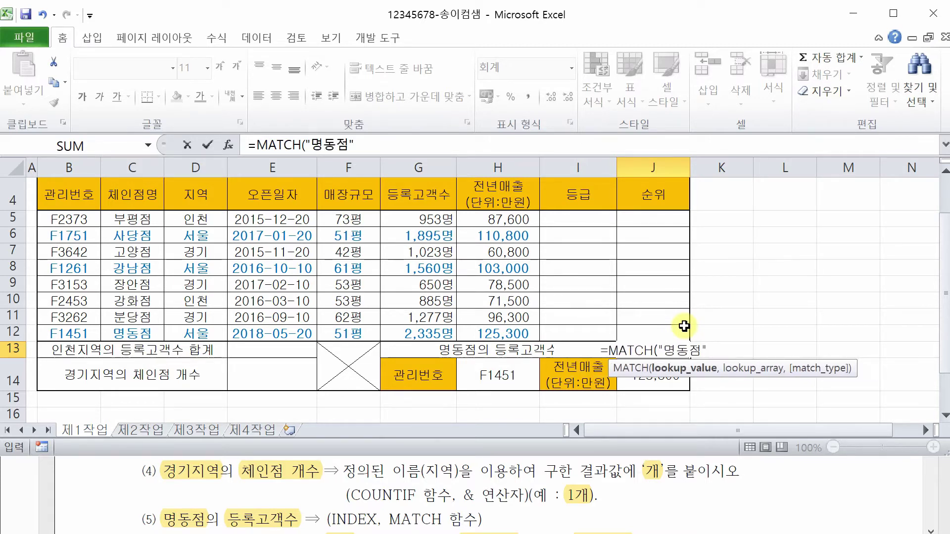
type(",")
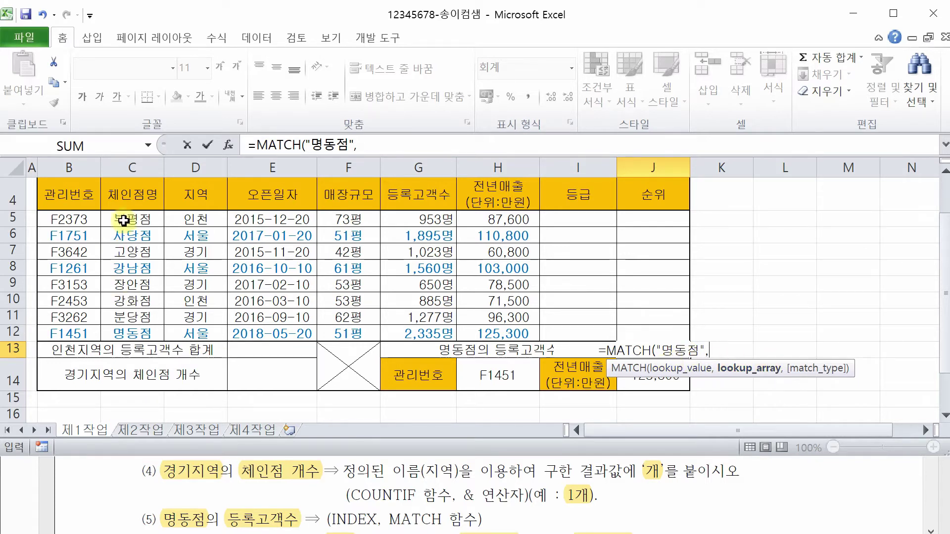
- Complete the MATCH formula in J13 with the lookup array C5:C12 and match type 0 for an exact match
left_click(144, 224)
left_click_drag(145, 224, 163, 333)
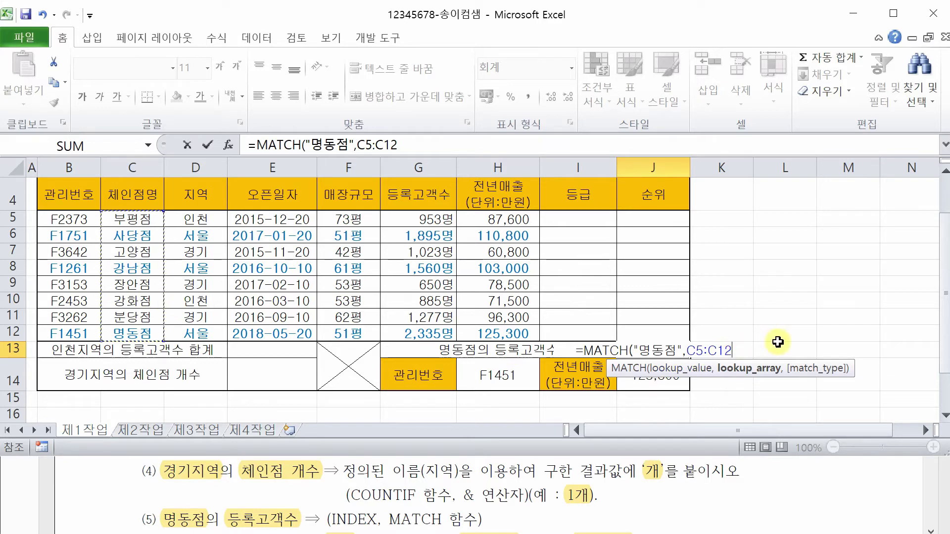
type(",")
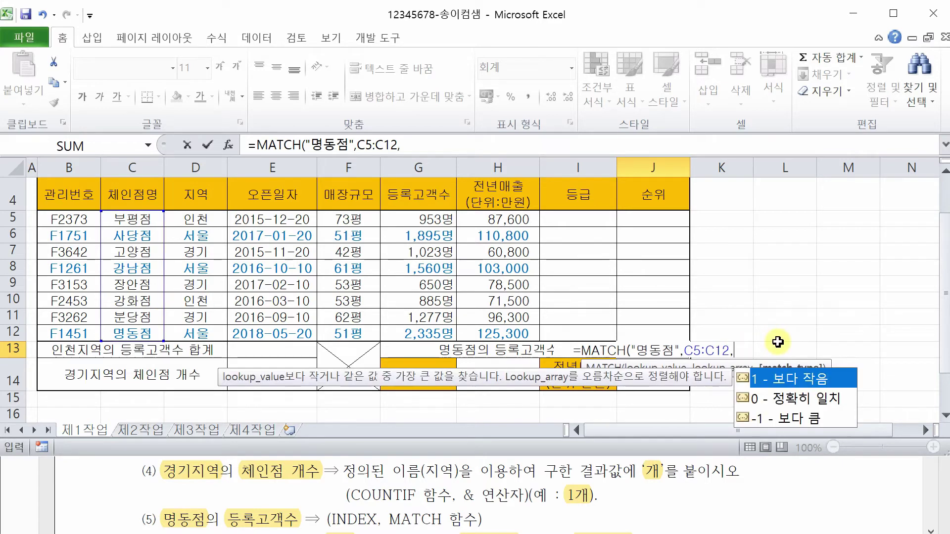
double_click(803, 398)
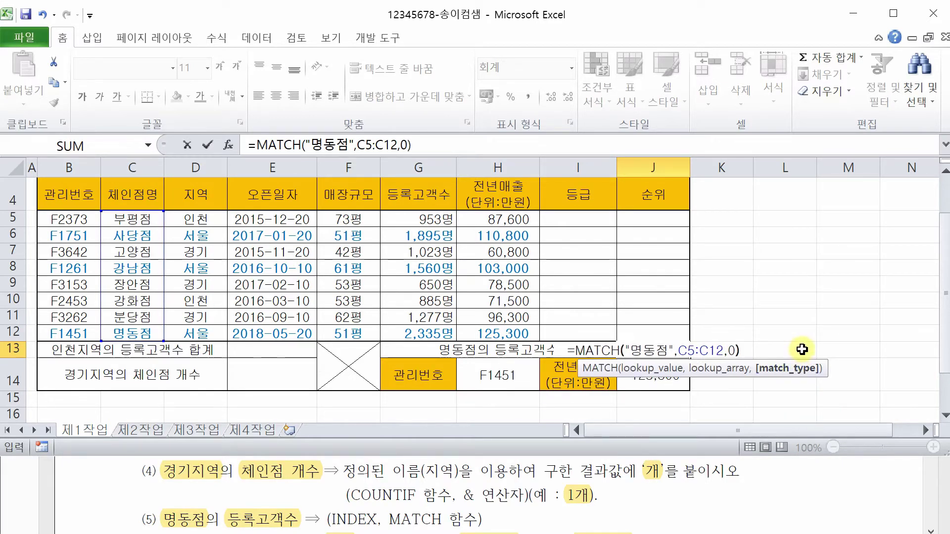
key("Return")
- Count 명동점's position within C5:C12 and compare it with the J13 result and the 등록고객수 range G5:G12
left_click_drag(141, 220, 141, 331)
left_click(148, 219)
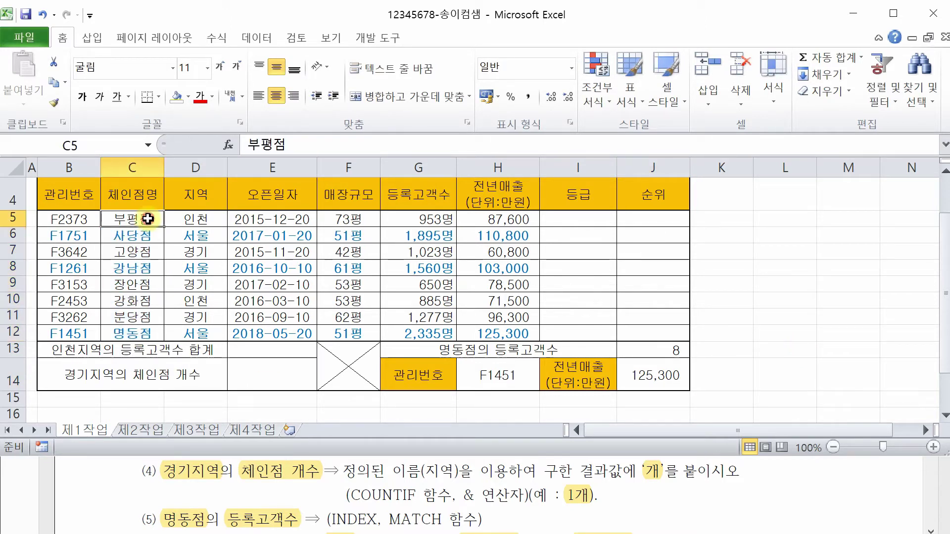
key("Down")
key("Down")
key("Down")
key("Down")
key("Down")
key("Down")
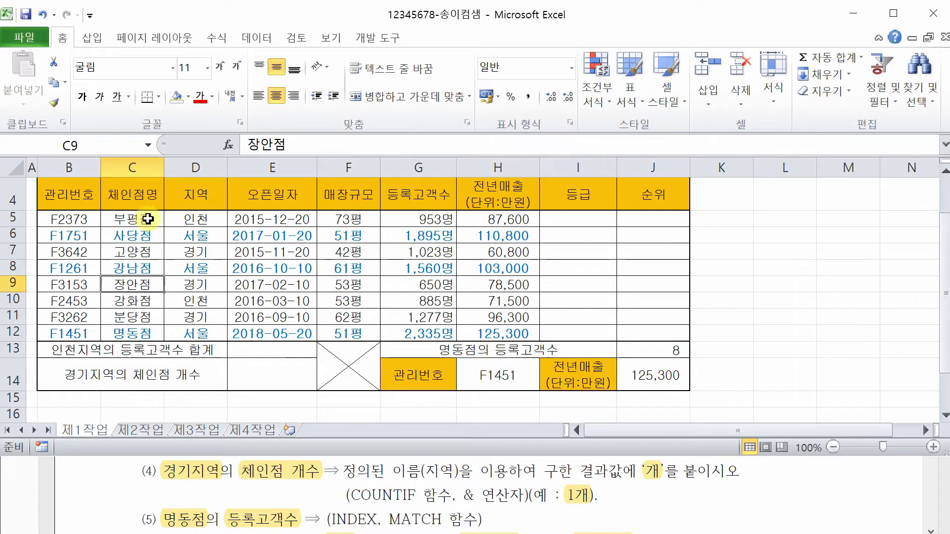
key("Down")
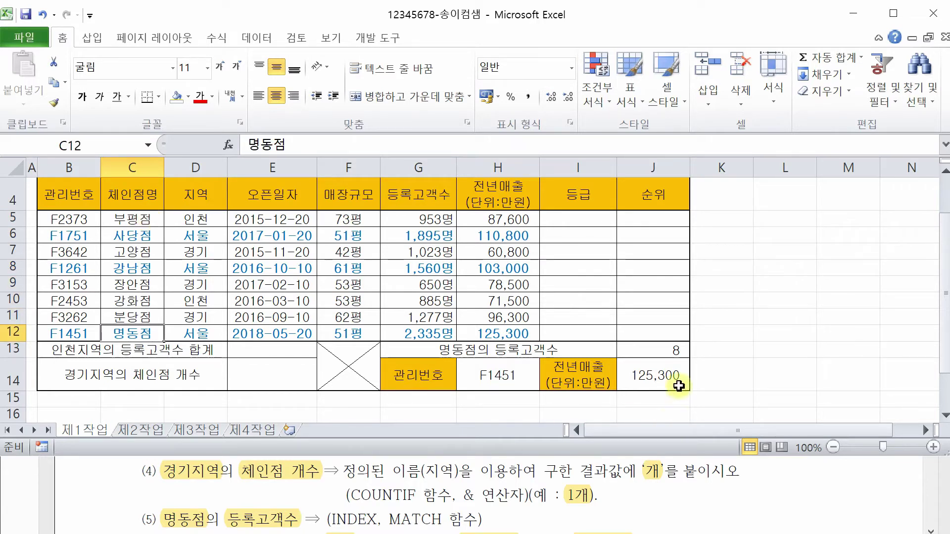
left_click(669, 352)
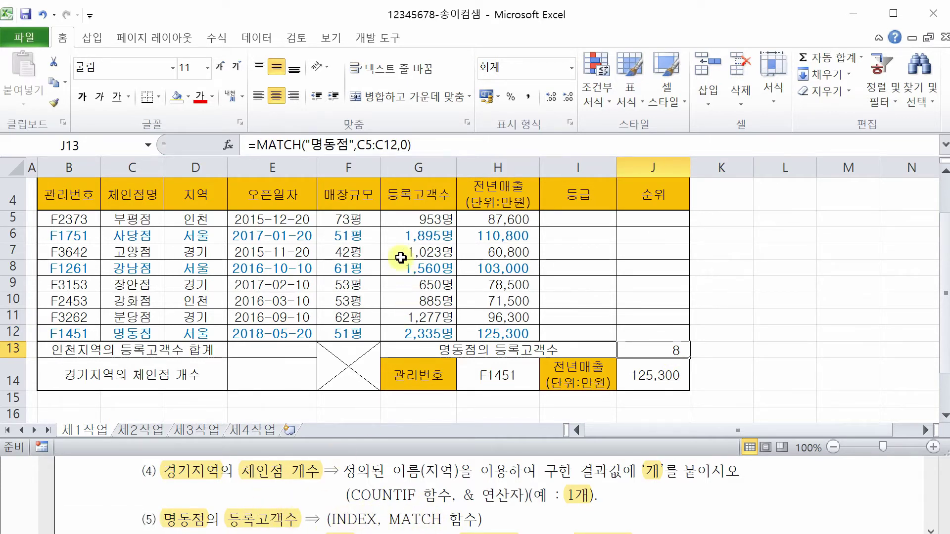
left_click_drag(446, 219, 435, 326)
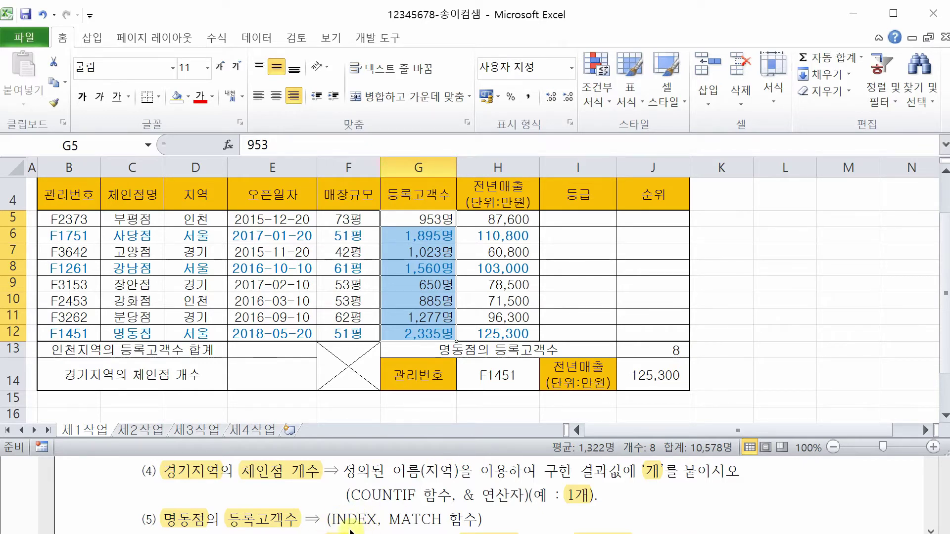
left_click(722, 354)
- Insert the INDEX function in front of MATCH in the J13 formula
left_click(663, 350)
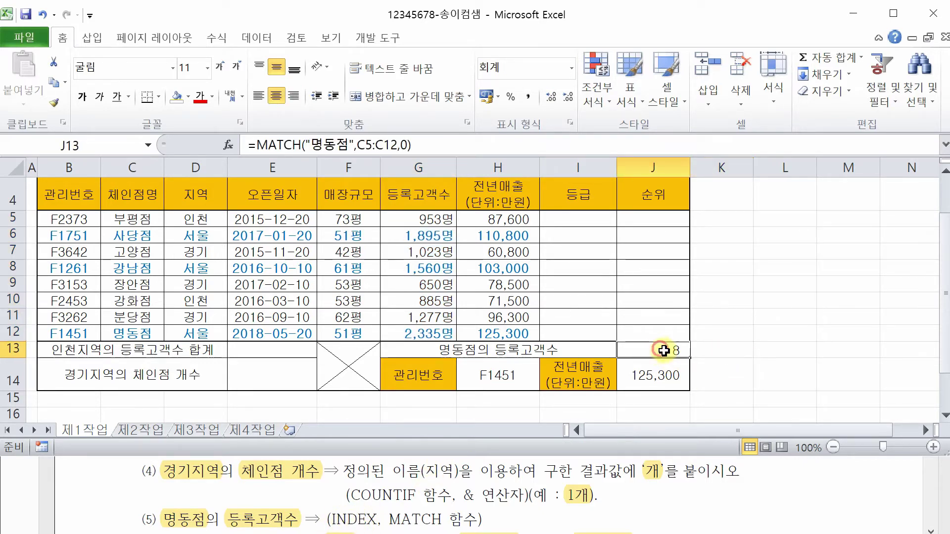
double_click(663, 350)
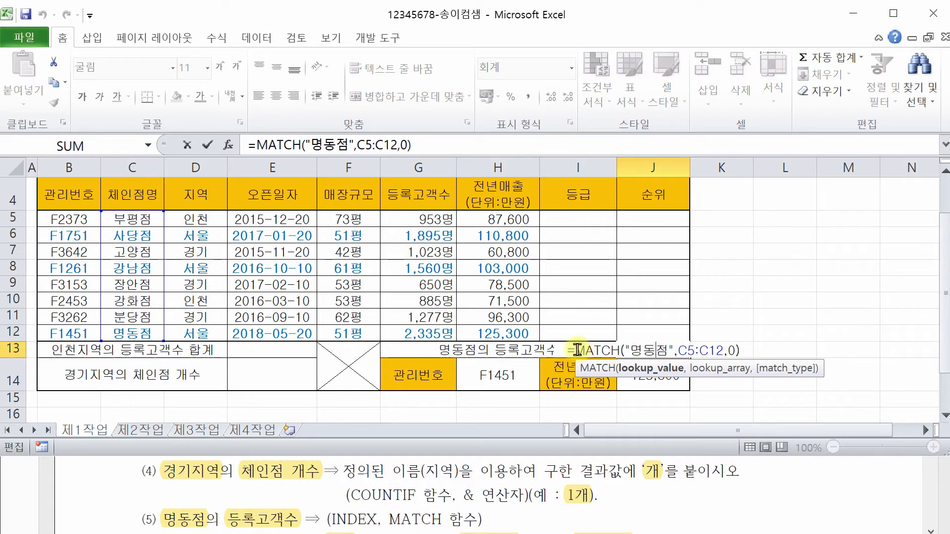
left_click(577, 352)
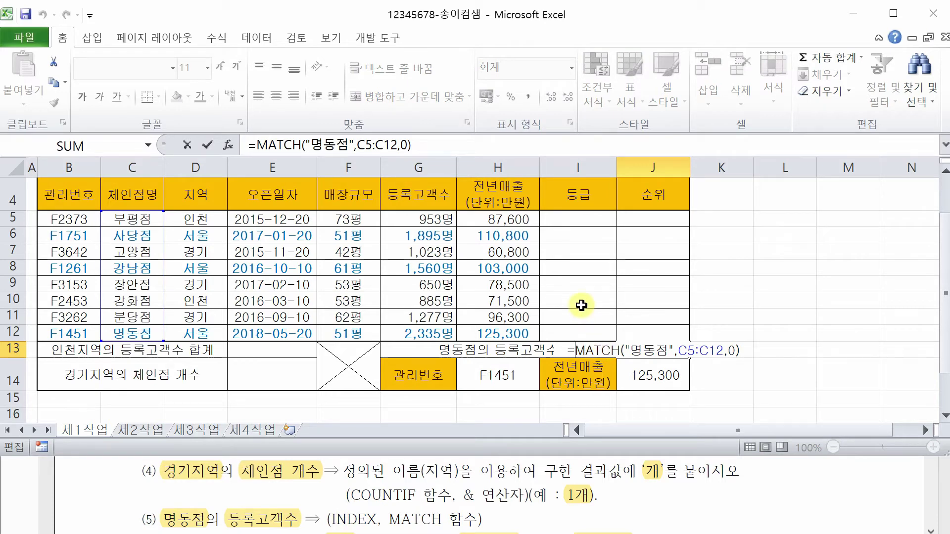
type("ㅑㅜ")
key("BackSpace")
key("BackSpace")
key("Hangul")
type("in")
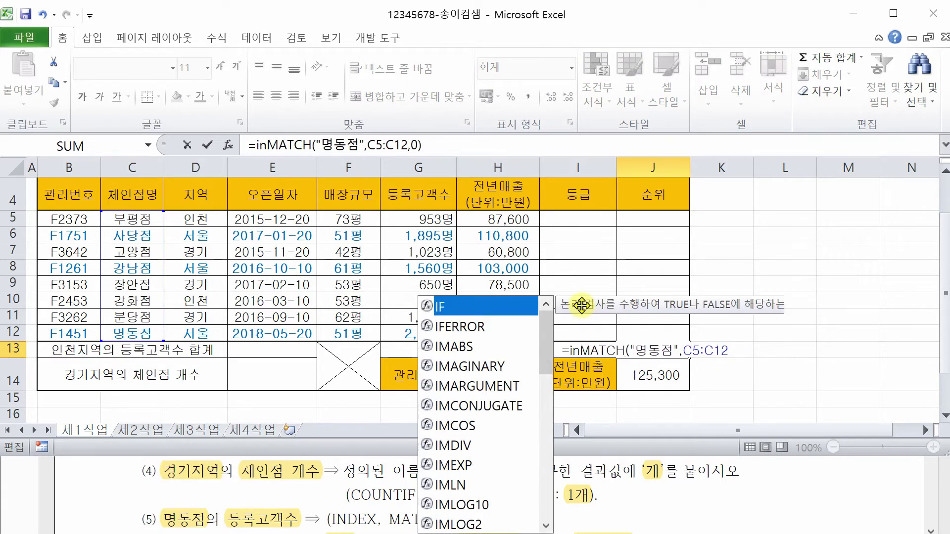
double_click(607, 370)
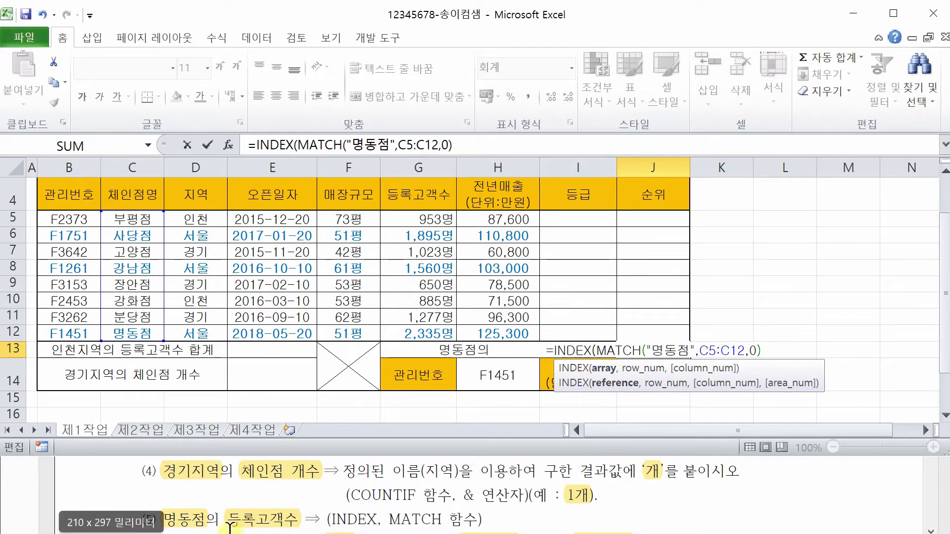
- Complete the J13 formula as =INDEX(G5:G12,MATCH("명동점",C5:C12,0),1)
left_click_drag(418, 219, 418, 333)
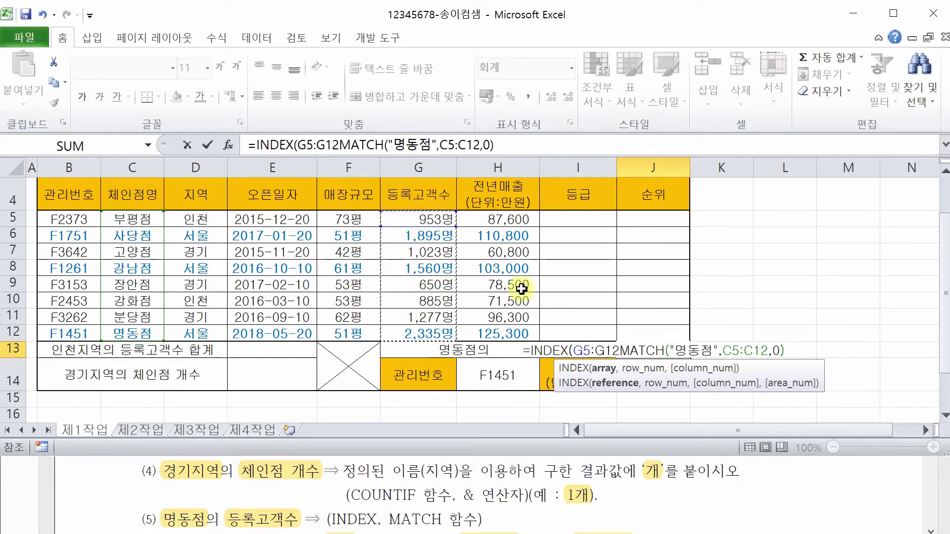
type(",")
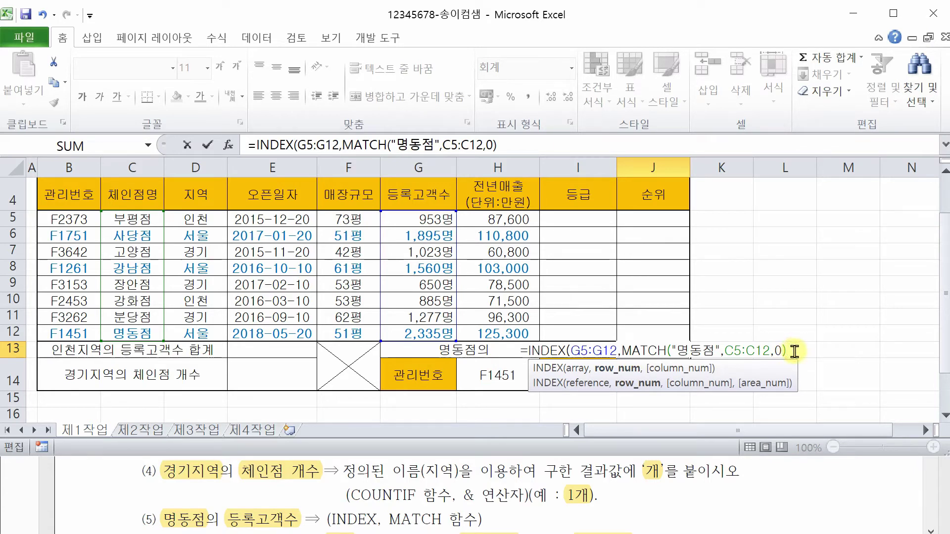
type(",")
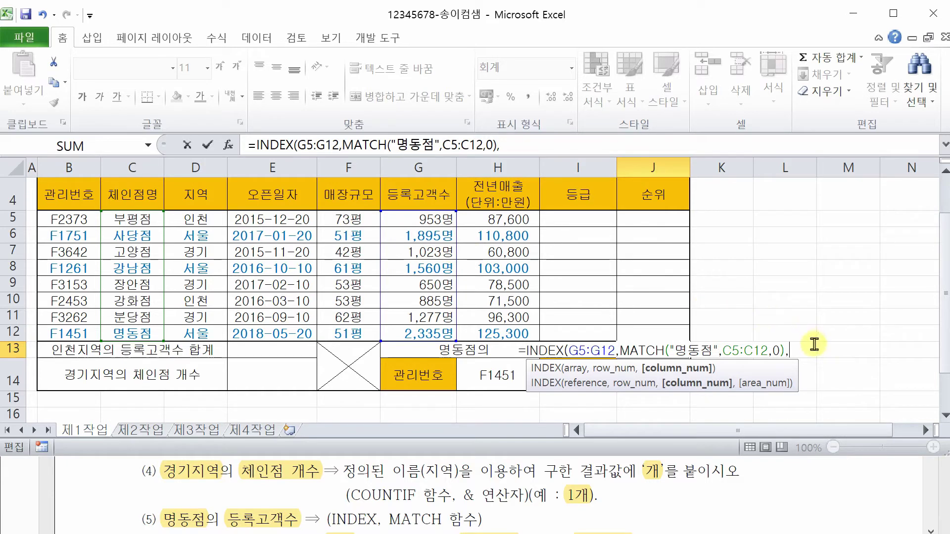
type("1")
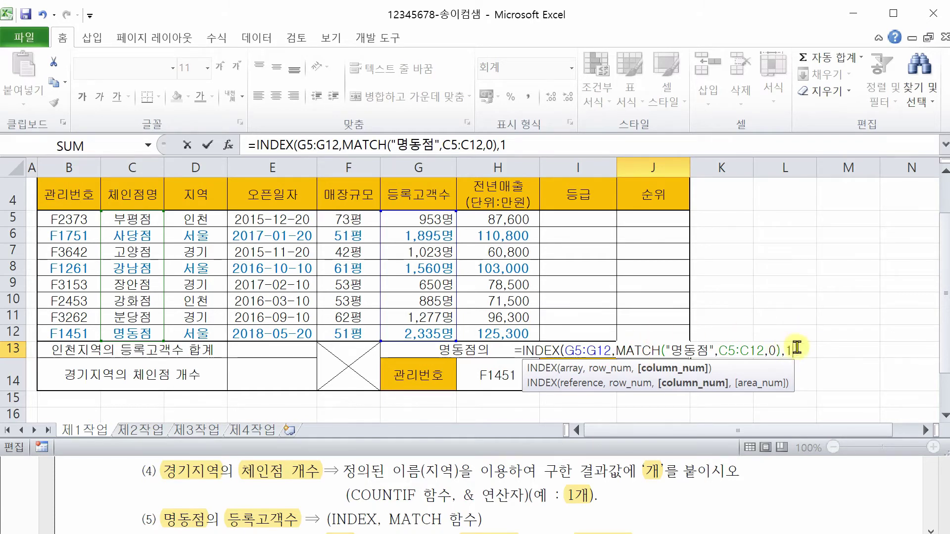
type(")")
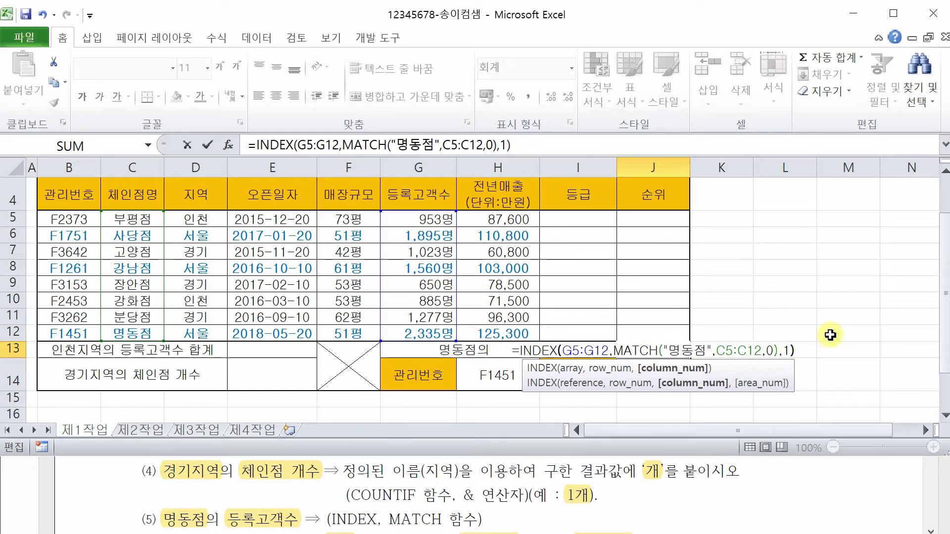
key("Return")
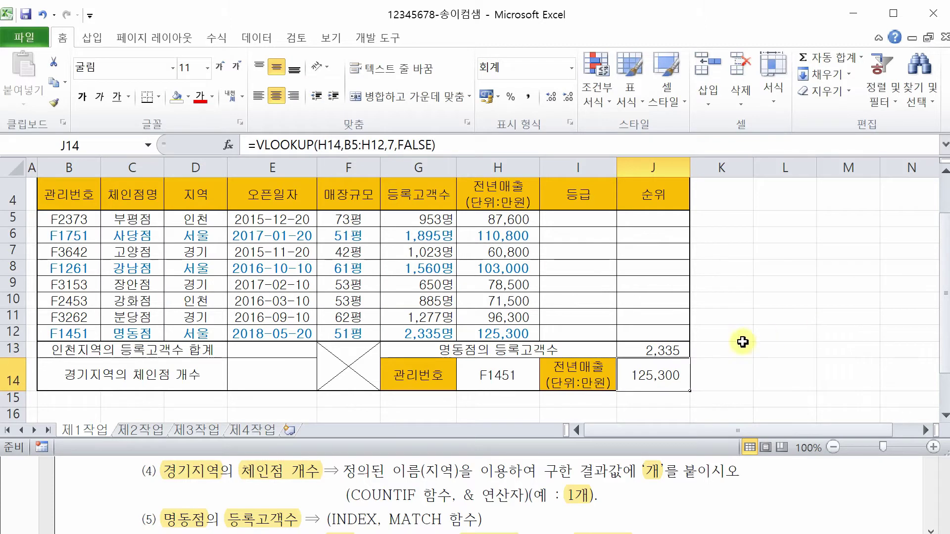
- Check the INDEX and MATCH result in J13 against 명동점's 등록고객수 in G12
left_click(667, 349)
left_click(440, 333)
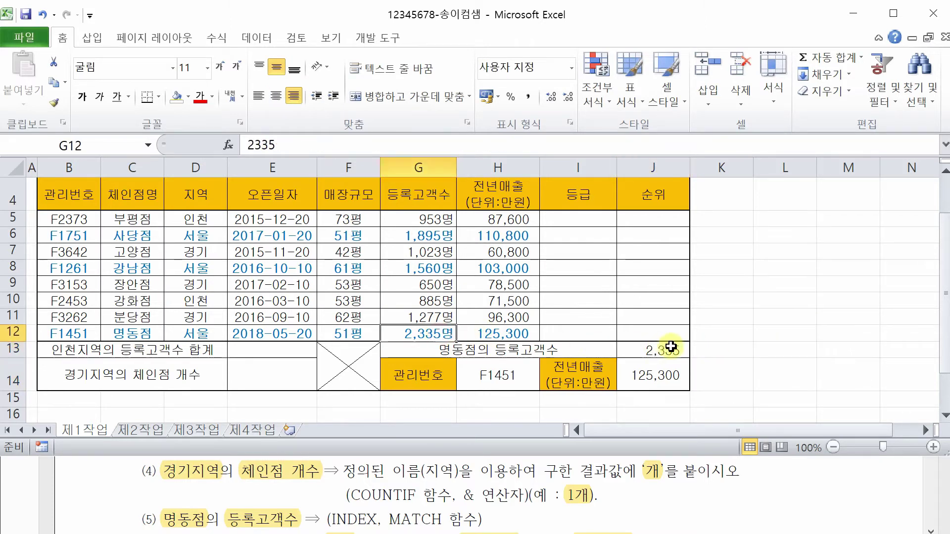
left_click(728, 360)
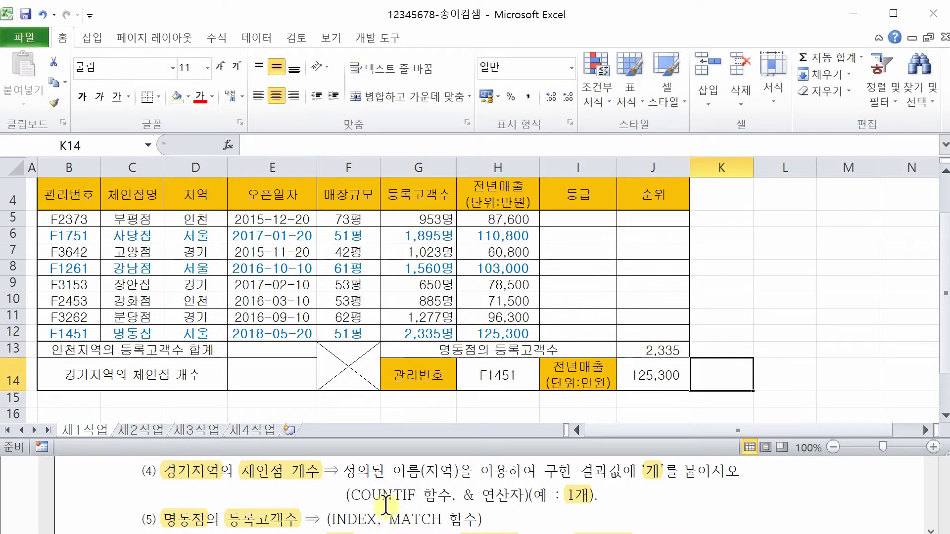
left_click(729, 349)
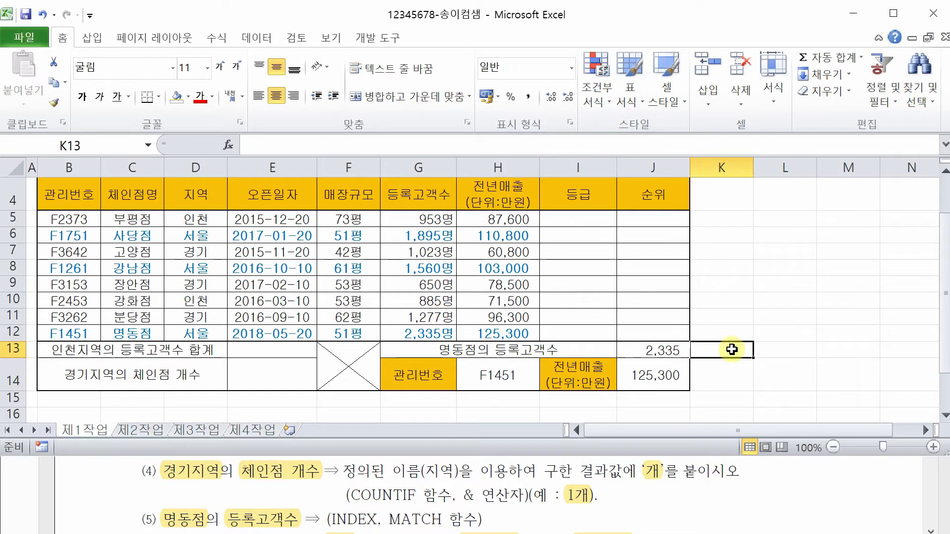
- Examine the 경기 entries in the 지역 column D5:D12 and its defined name for the COUNTIF task
left_click(196, 317)
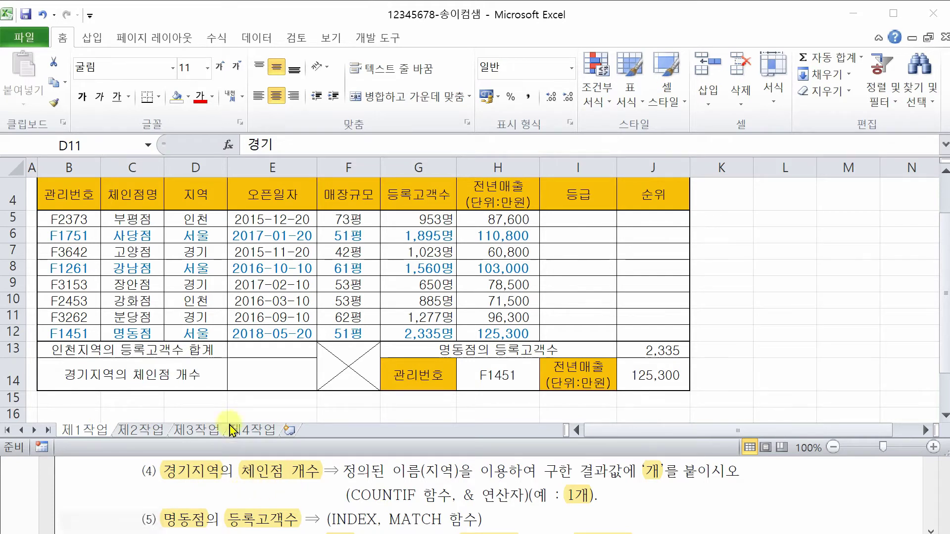
left_click(212, 254)
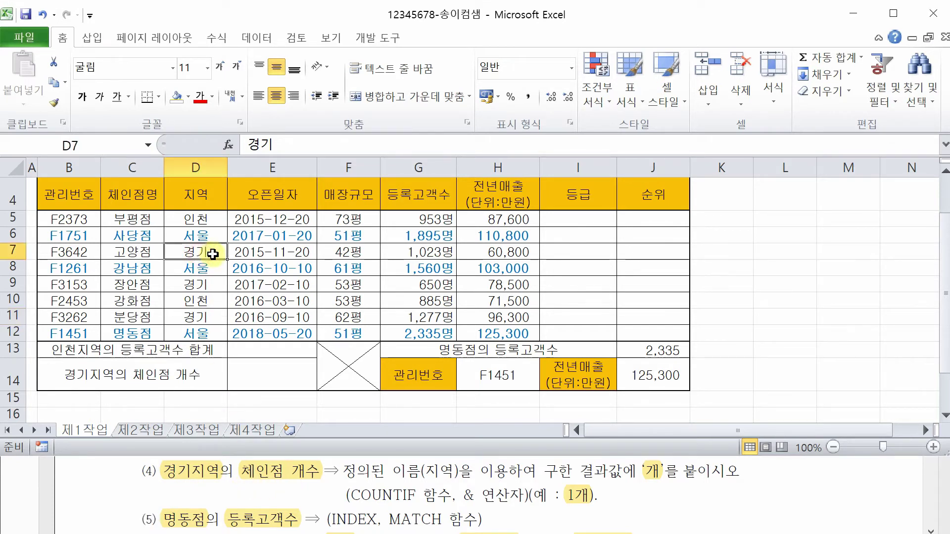
left_click_drag(212, 221, 210, 336)
left_click(214, 252)
left_click(214, 284, "ctrl")
left_click(215, 317, "ctrl")
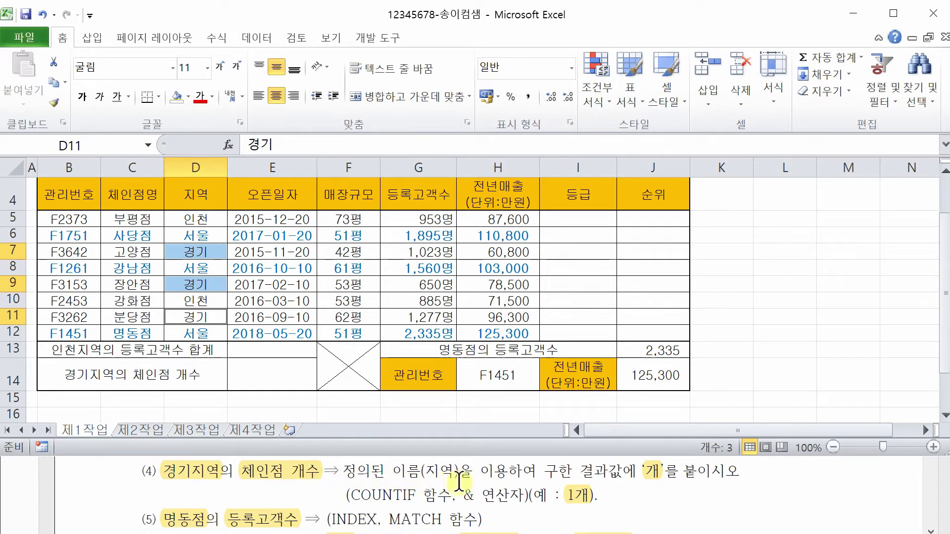
left_click(200, 267)
left_click_drag(197, 219, 200, 334)
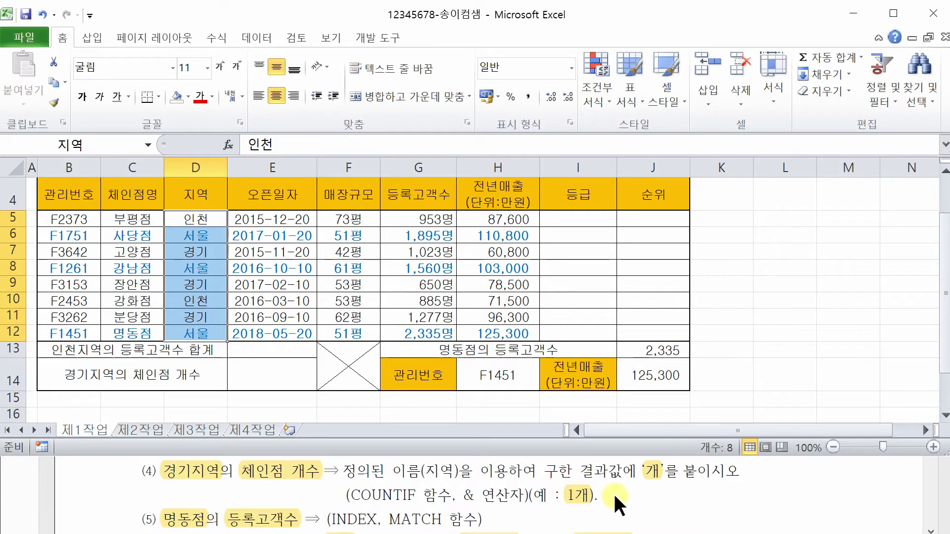
- Enter =COUNTIF(지역,"경기") in E14, using the defined name of D5:D12 as the range
left_click(376, 324)
left_click(286, 378)
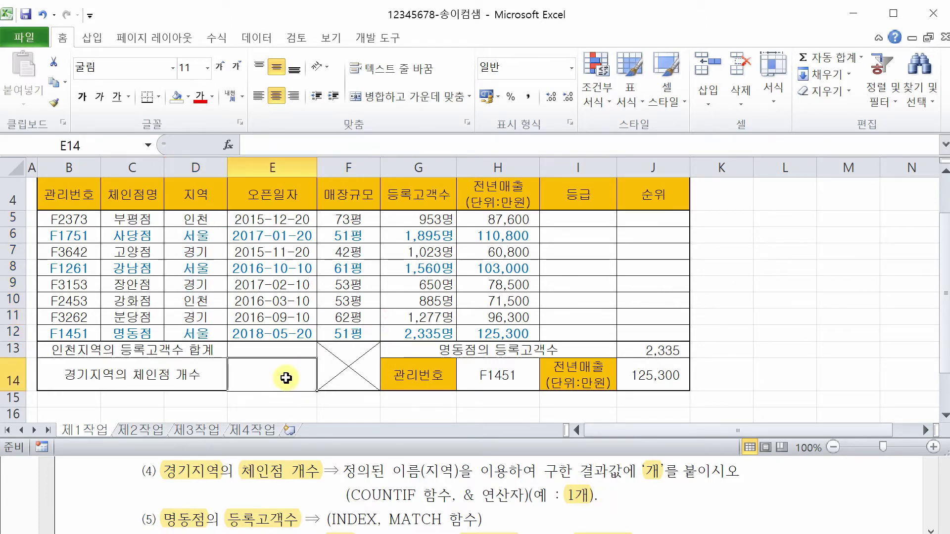
type("=cou")
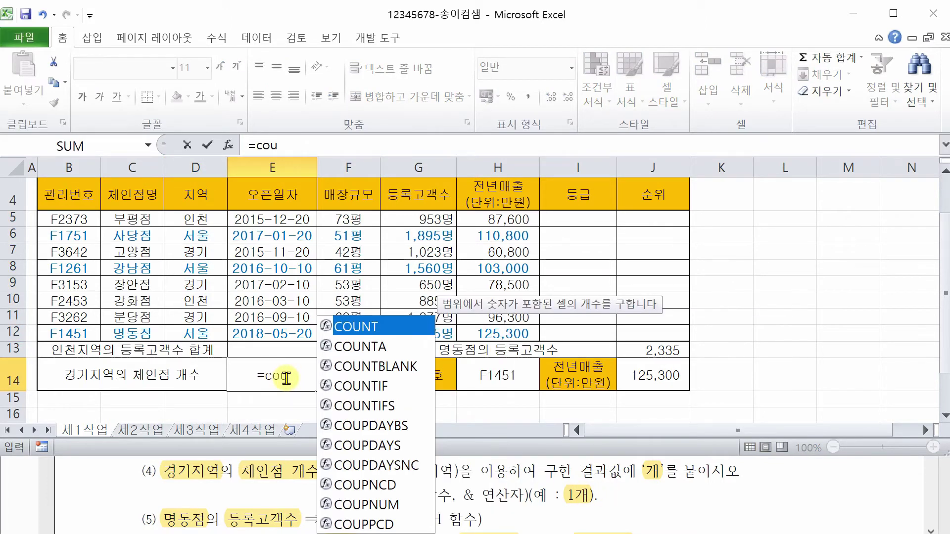
double_click(356, 386)
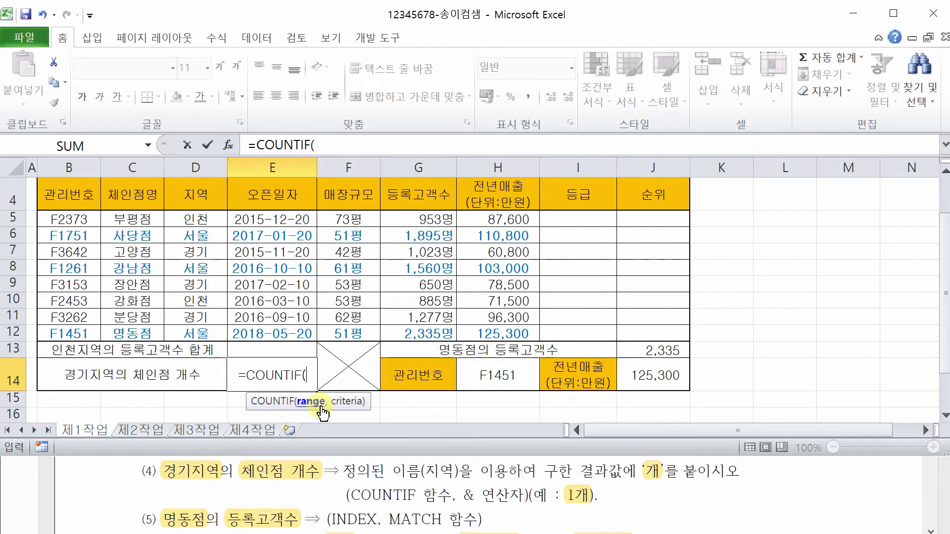
left_click_drag(204, 218, 199, 339)
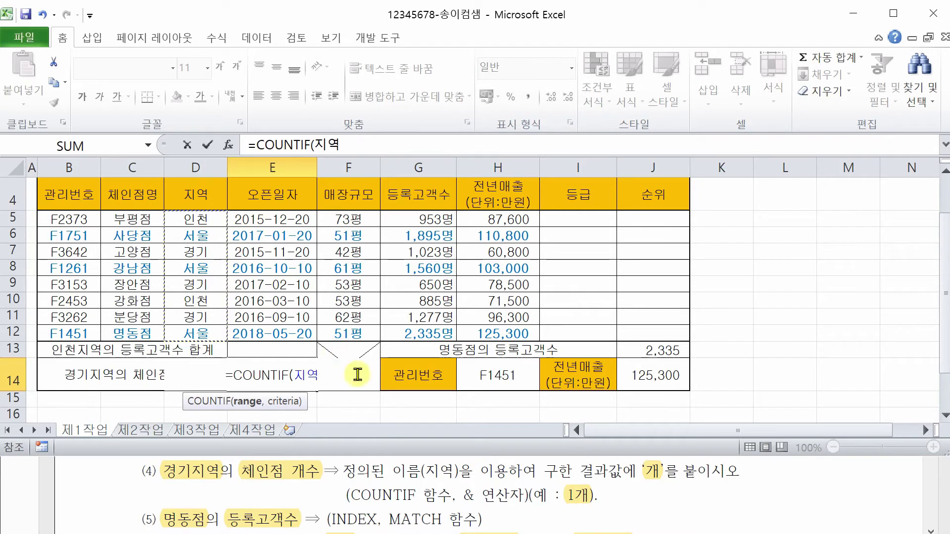
type(",")
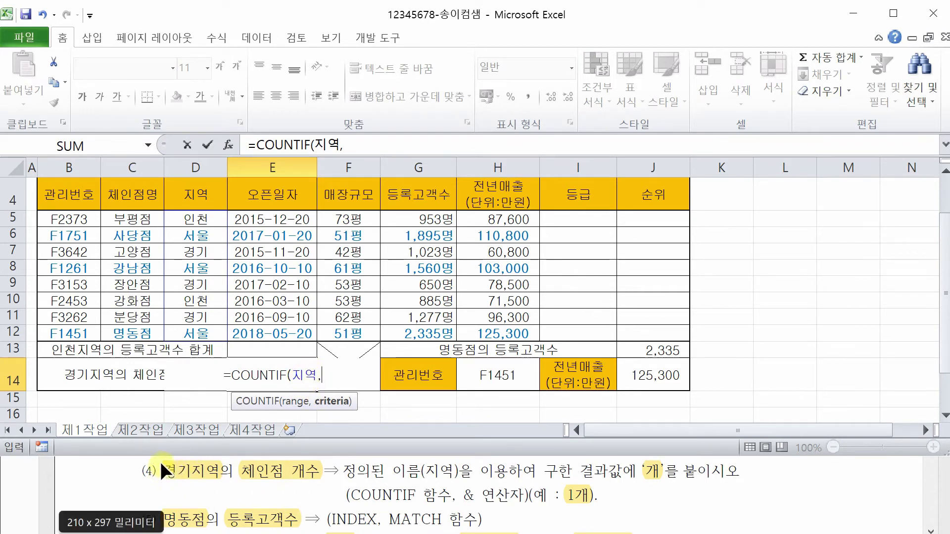
type("\"")
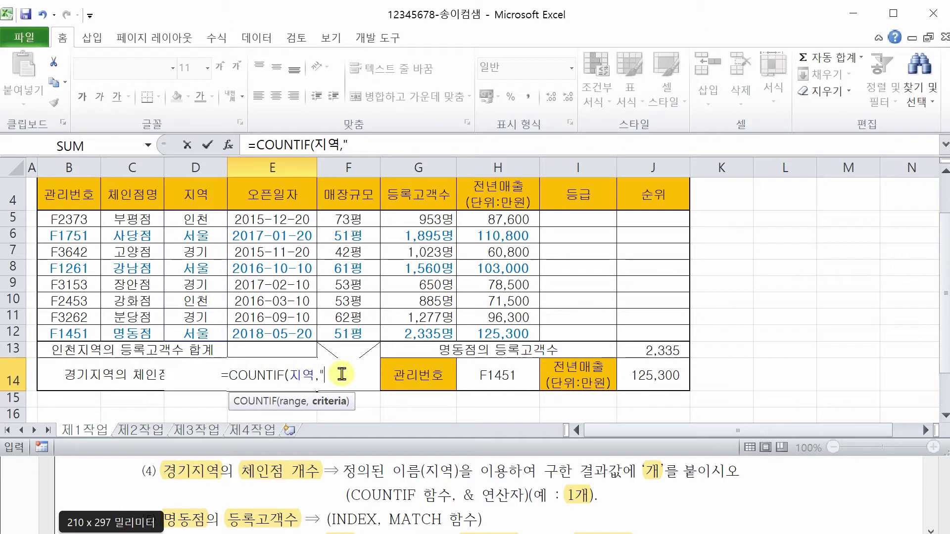
type("경기\"")
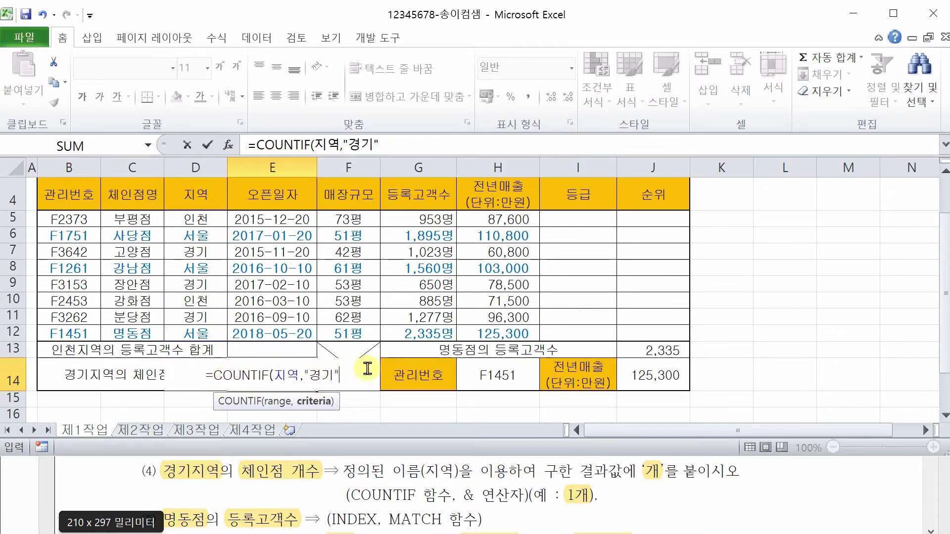
type(")")
key("Return")
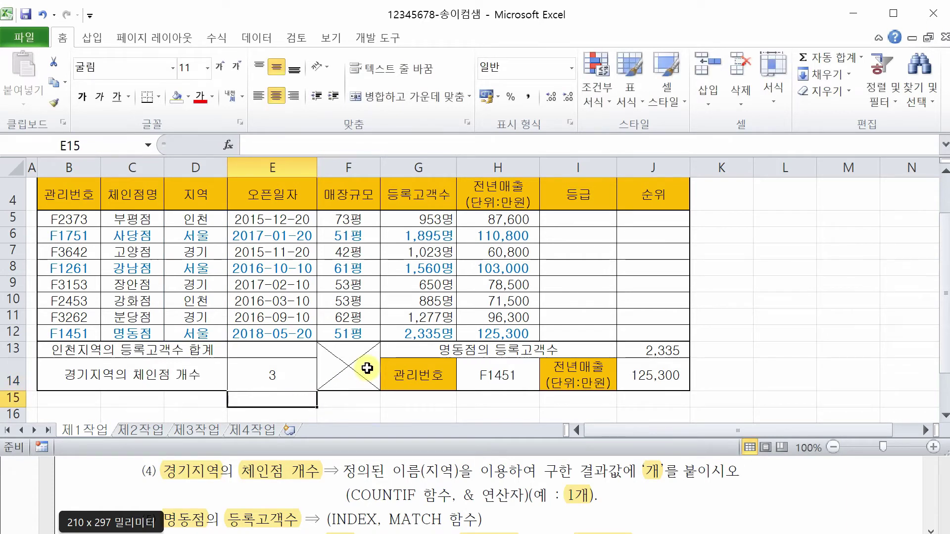
- Check the COUNTIF result in E14 against the 경기 entries in the 지역 column
left_click_drag(196, 219, 198, 334)
left_click(209, 252)
left_click(207, 285)
left_click(210, 317)
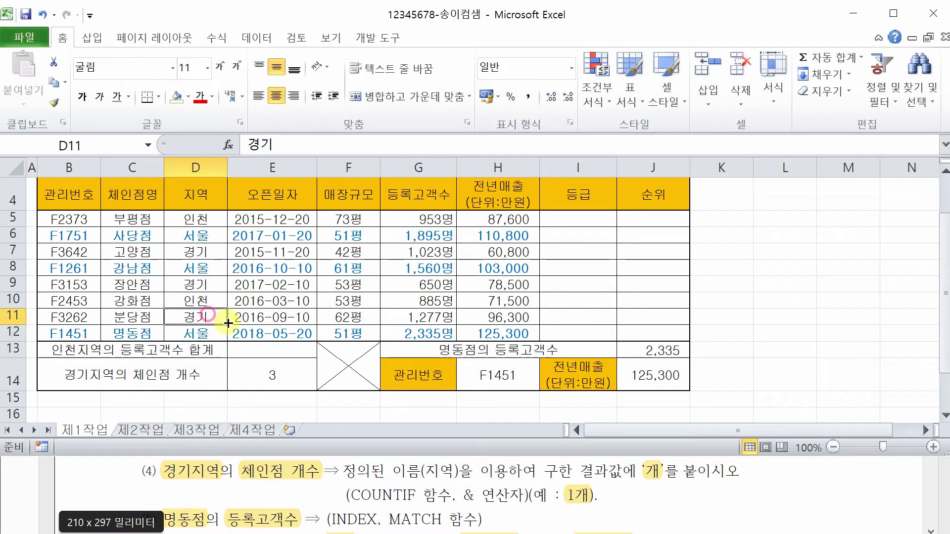
- Append &"개" to the COUNTIF formula in E14
left_click(281, 381)
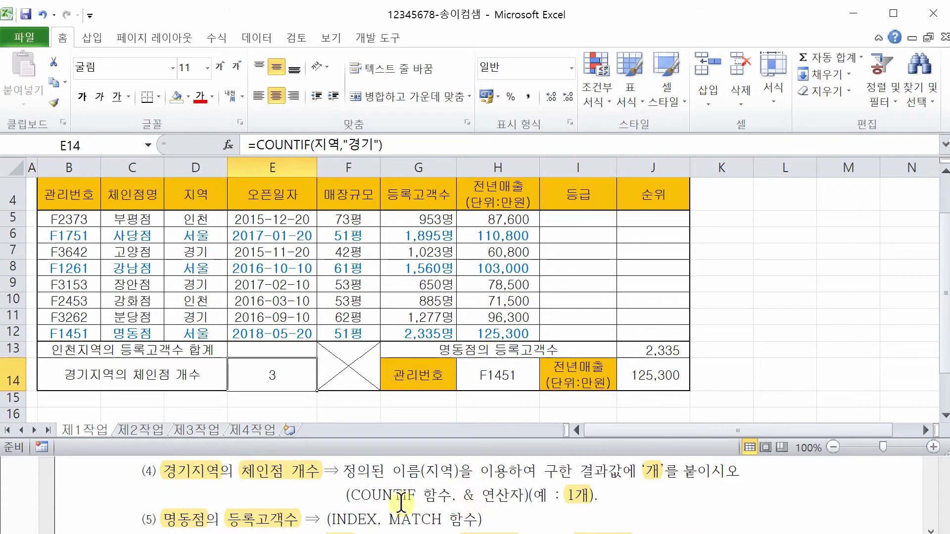
double_click(292, 373)
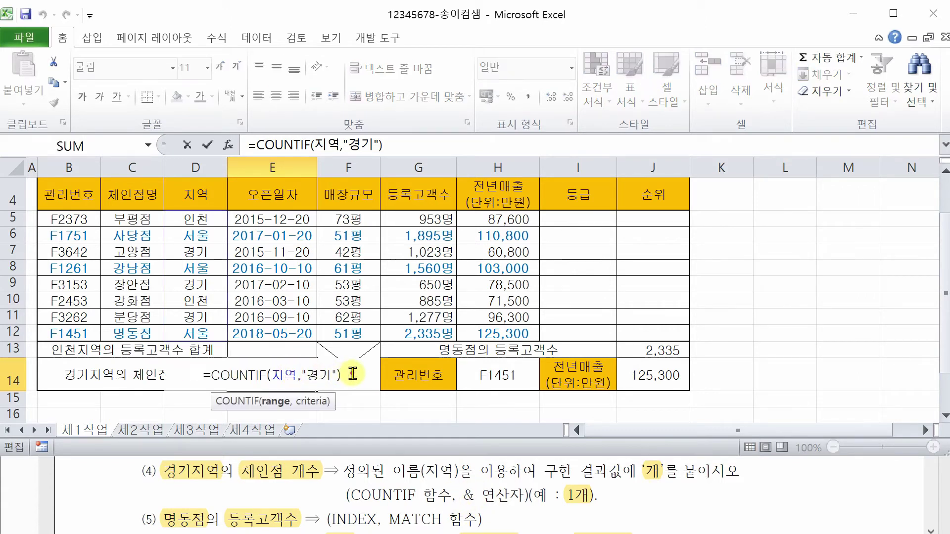
type("&")
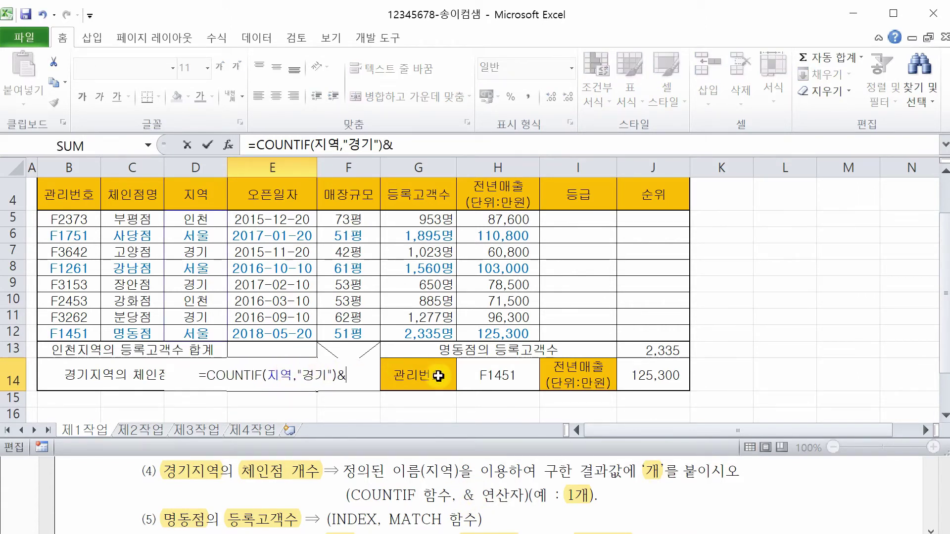
type("\"")
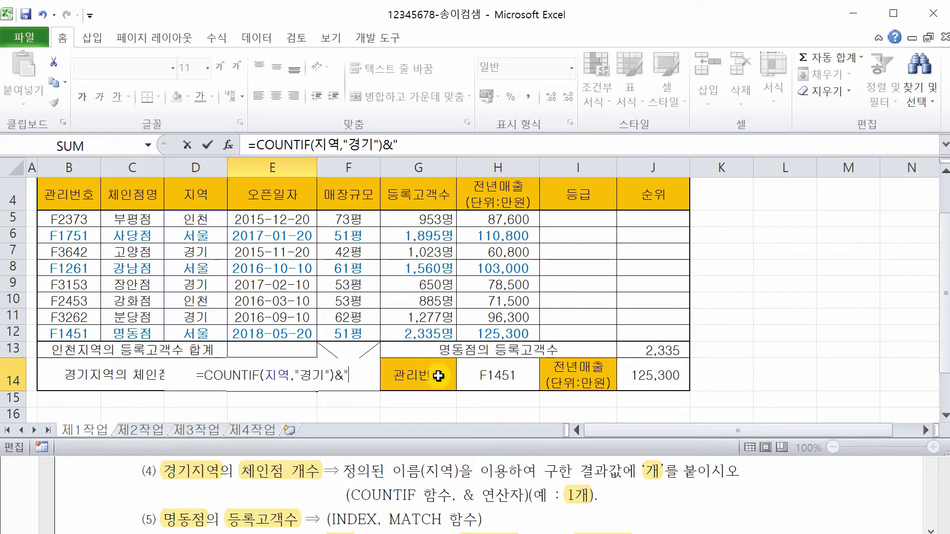
type("개\"")
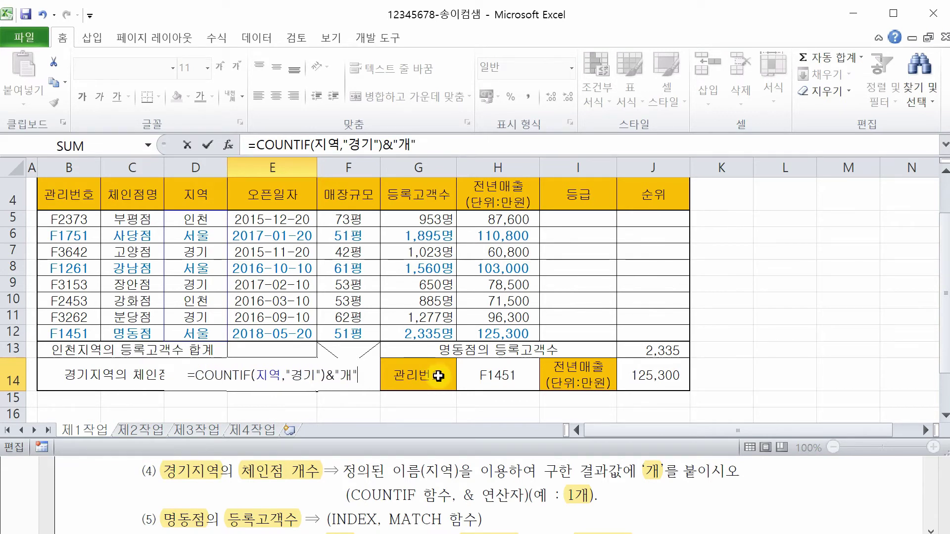
key("Return")
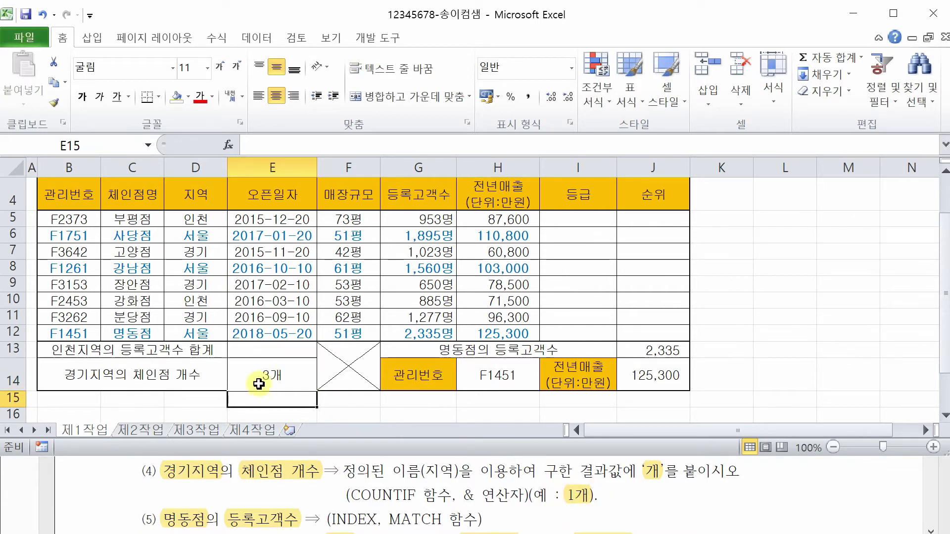
- Examine the DSUM task and the two 인천 rows from 지역 to 등록고객수 in rows 5 and 10
left_click(651, 497)
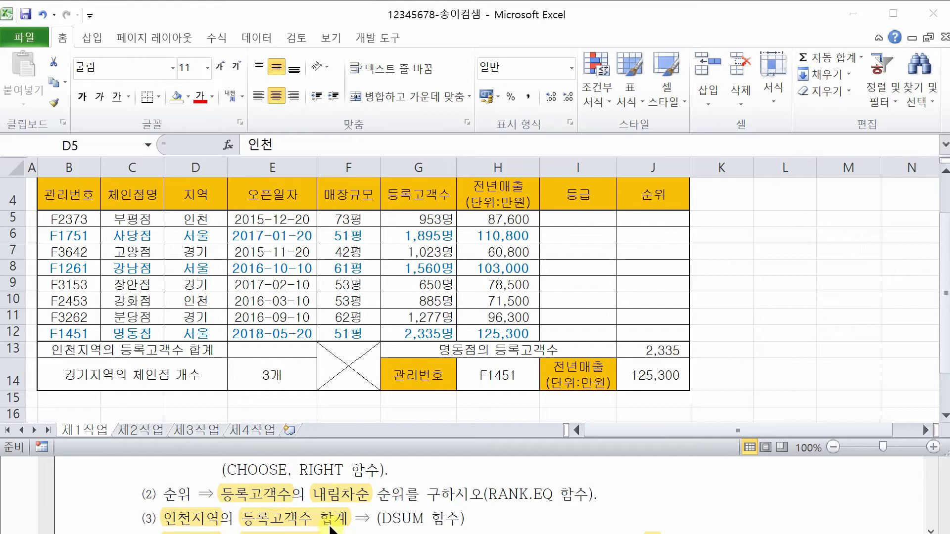
left_click(207, 221)
left_click_drag(207, 221, 424, 219)
left_click_drag(194, 297, 417, 304)
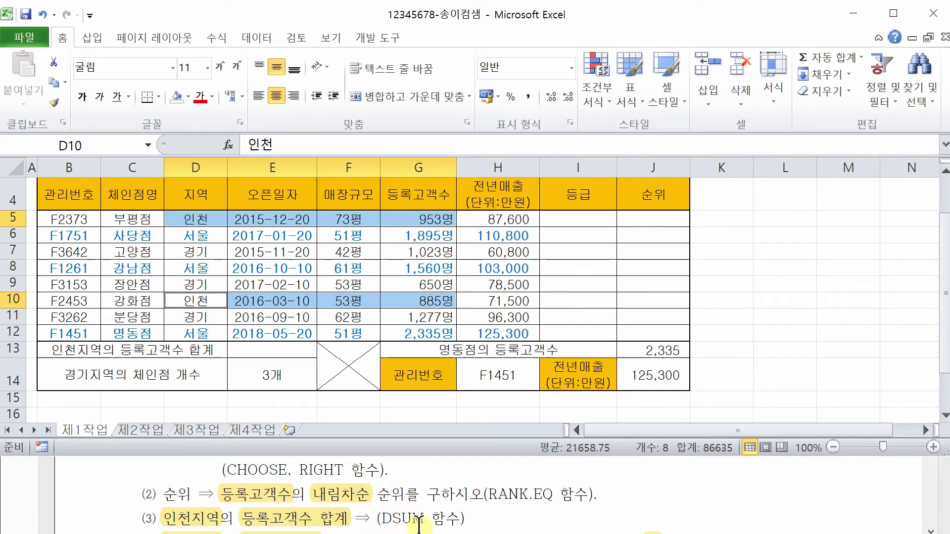
- Enter =DSUM(B4:H12,G4,D4:D5) in E13 to total the 등록고객수 of the 인천 region
left_click(287, 348)
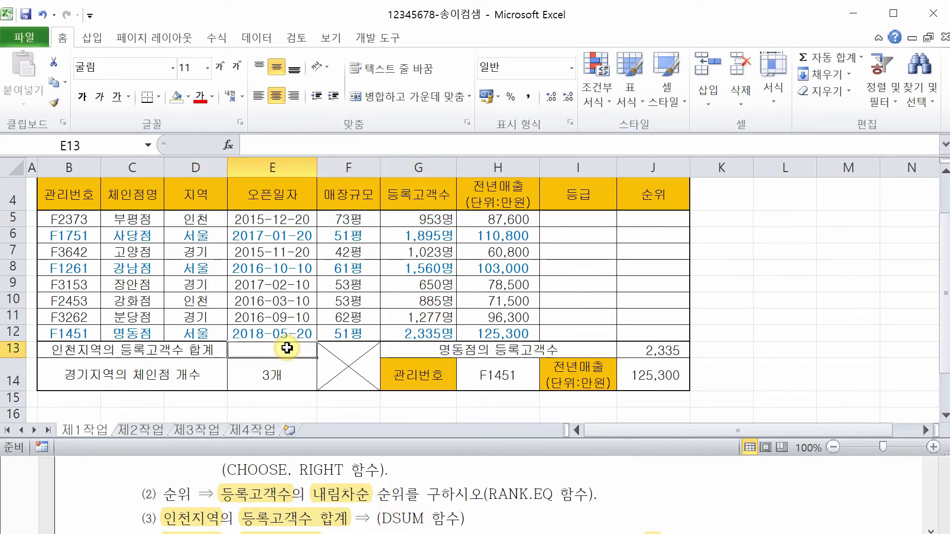
type("=d")
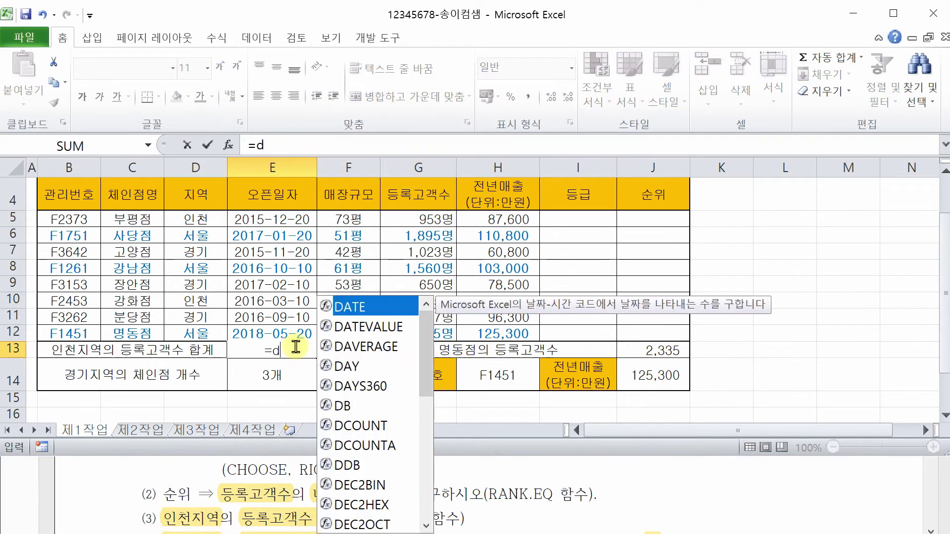
type("su")
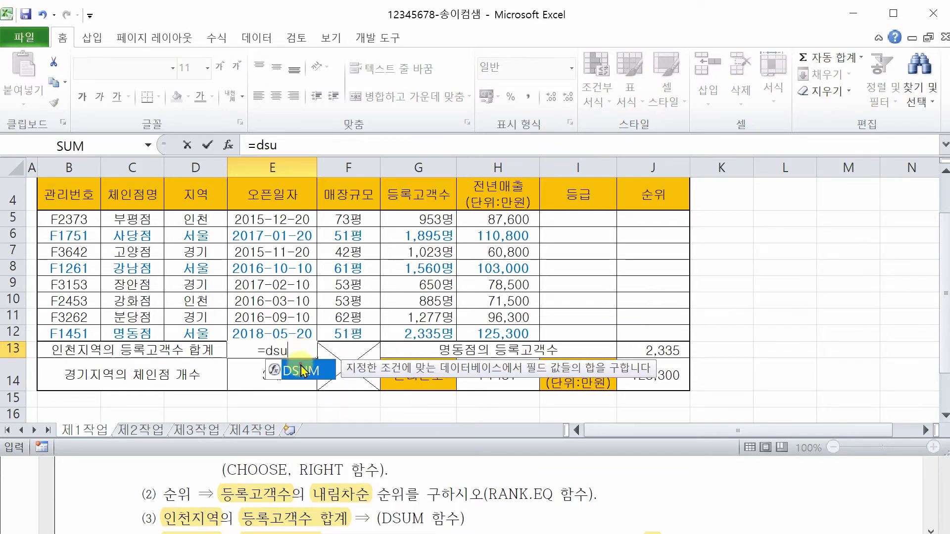
double_click(303, 371)
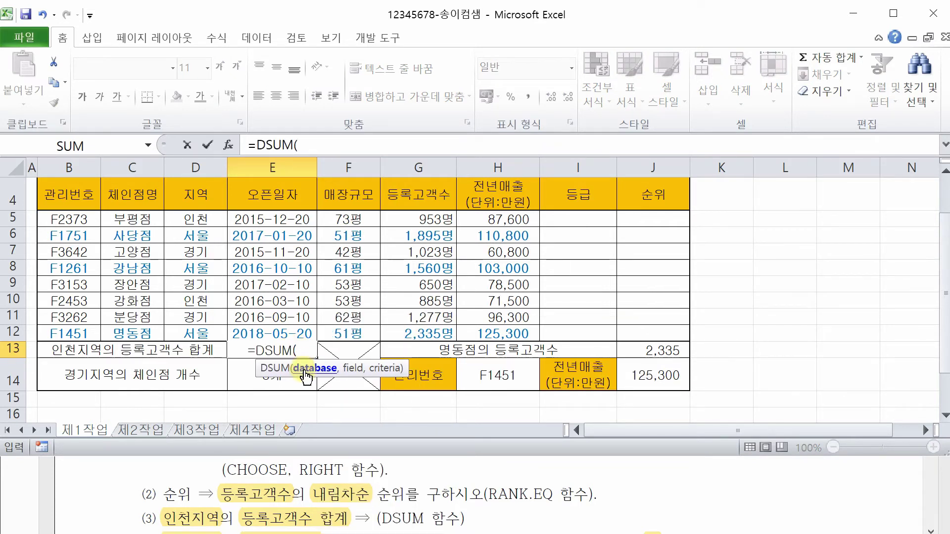
left_click_drag(69, 195, 527, 334)
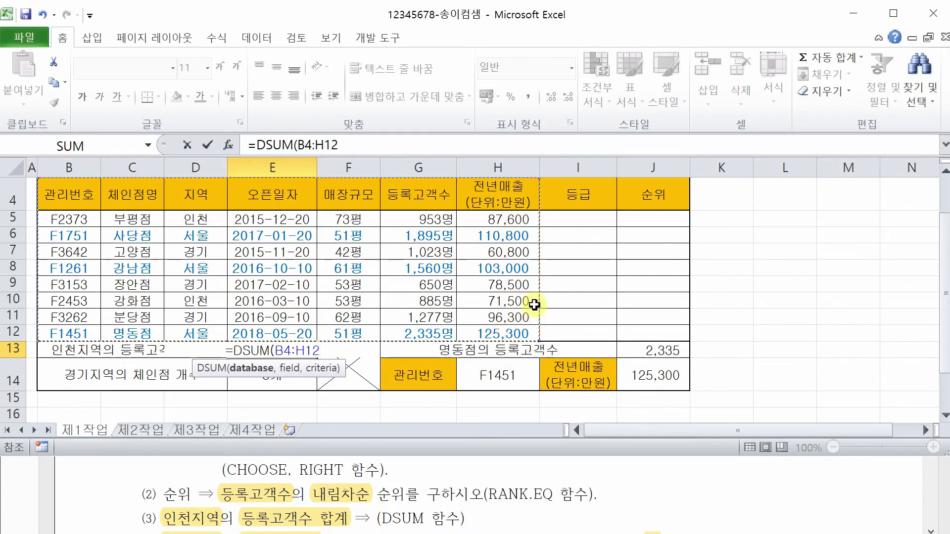
type(",")
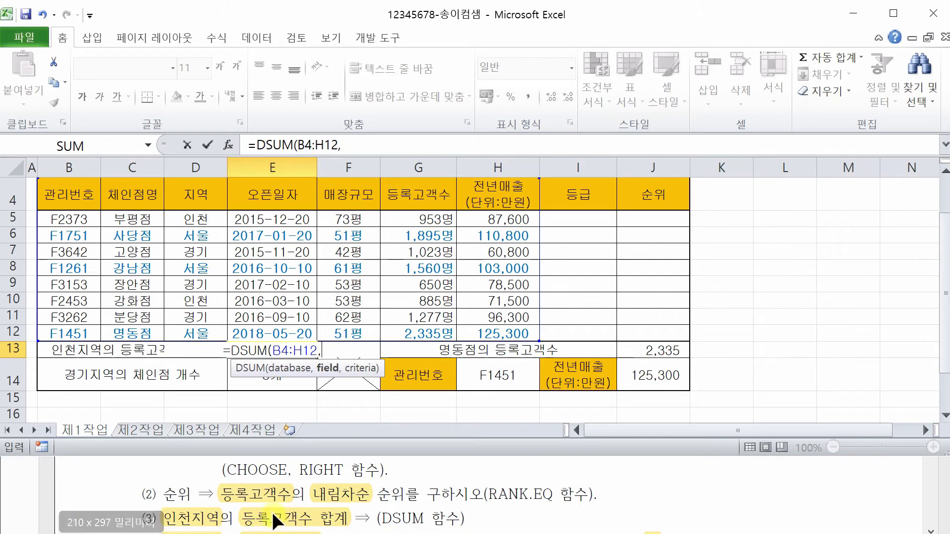
left_click(433, 200)
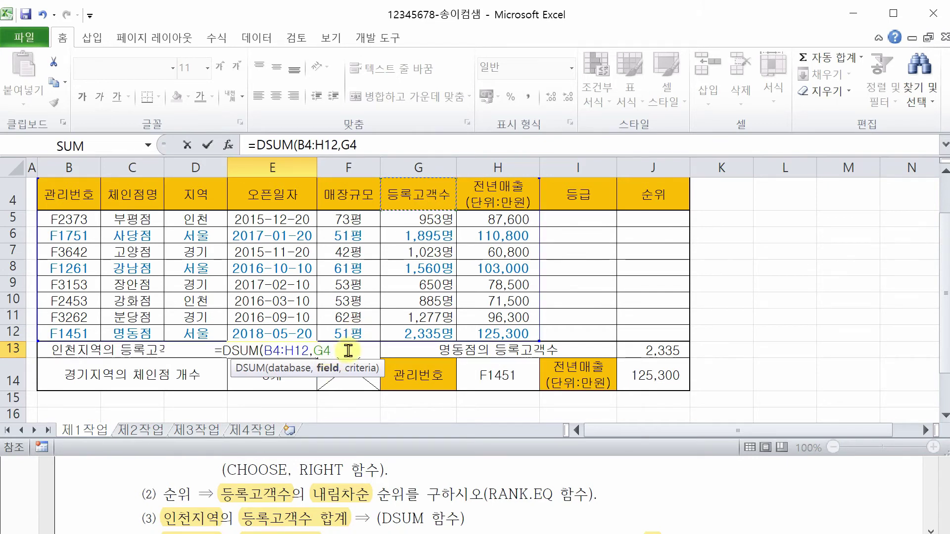
type(",")
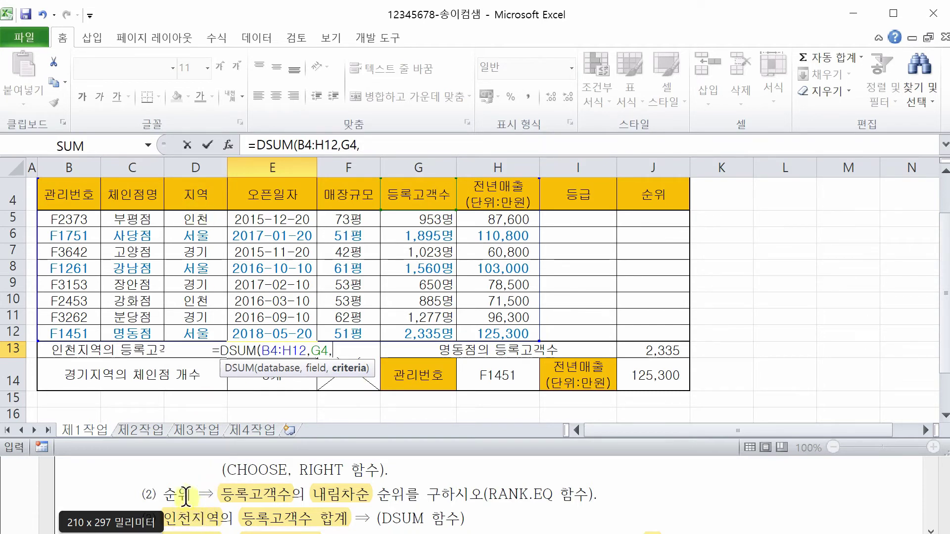
left_click_drag(203, 194, 207, 218)
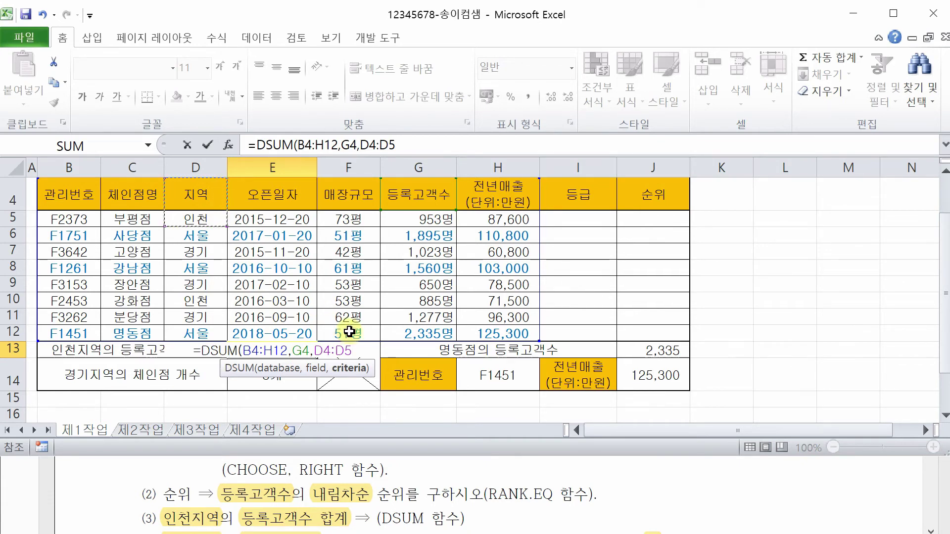
type(")")
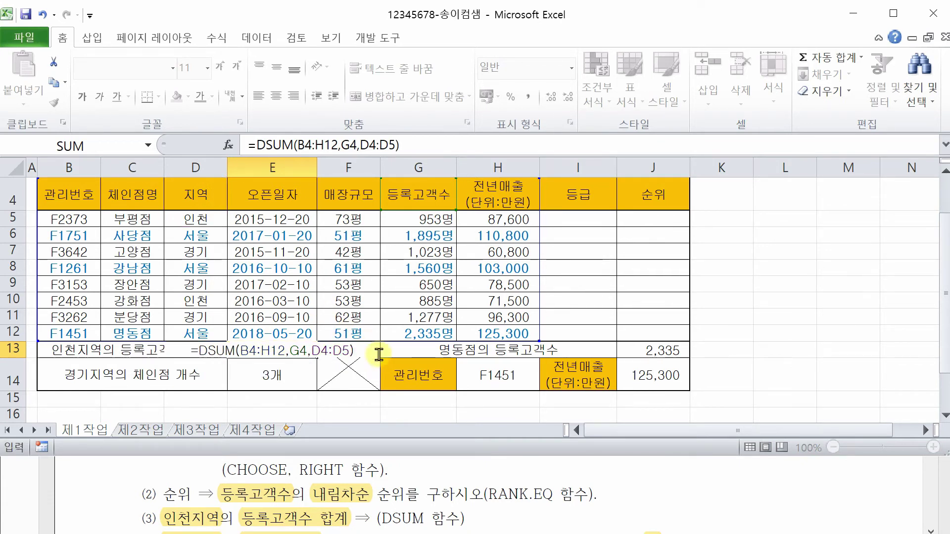
key("Return")
- Check the DSUM result in E13 against the 인천 rows and review the formula's referenced ranges
left_click_drag(196, 220, 418, 215)
left_click_drag(197, 300, 426, 300)
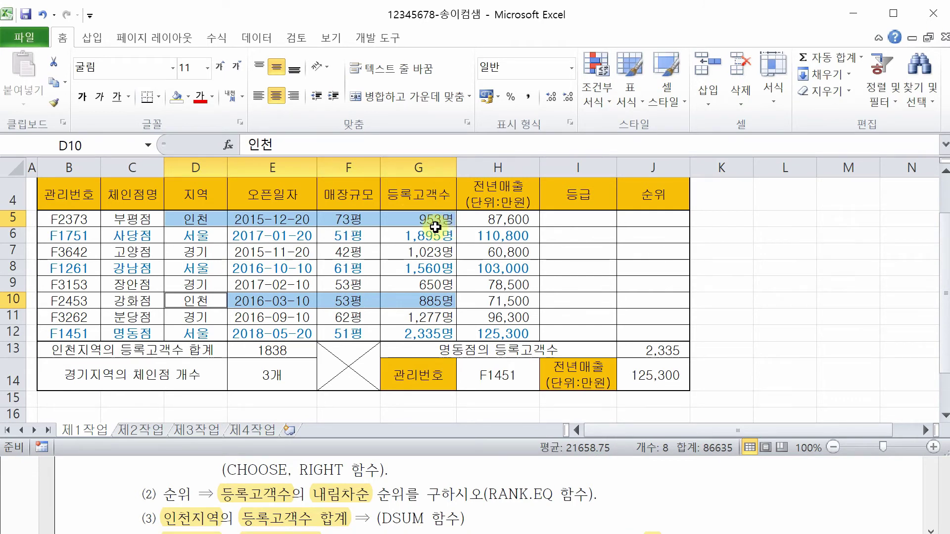
left_click(291, 351)
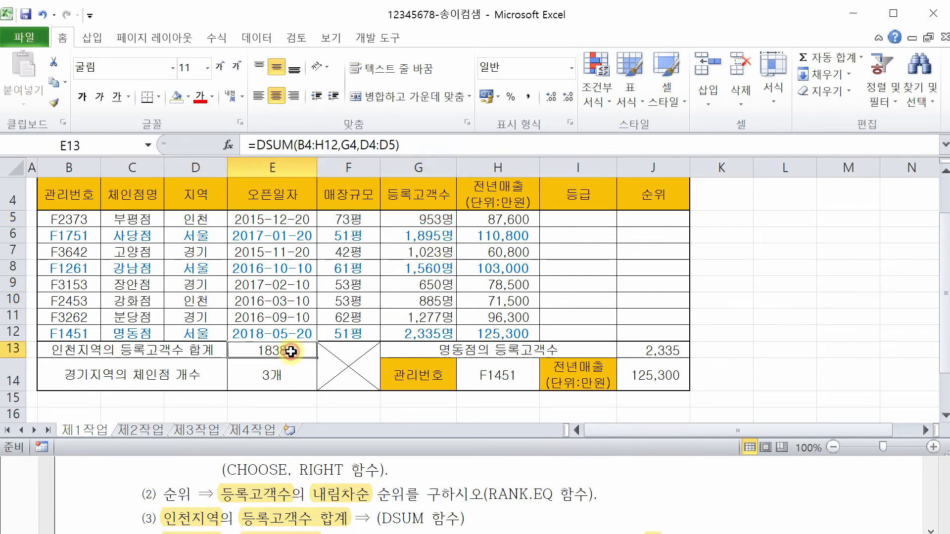
double_click(291, 351)
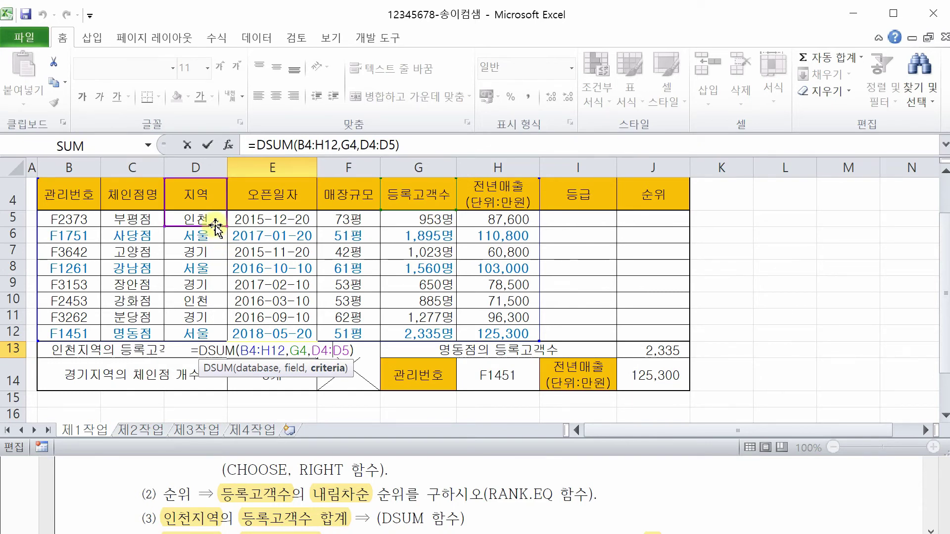
key("Return")
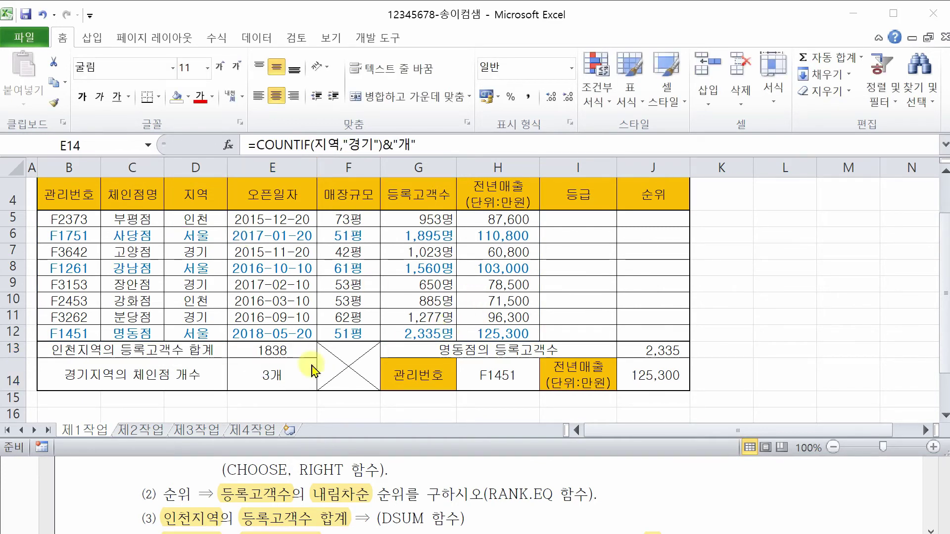
- Apply the comma style to the DSUM result in E13
left_click(276, 353)
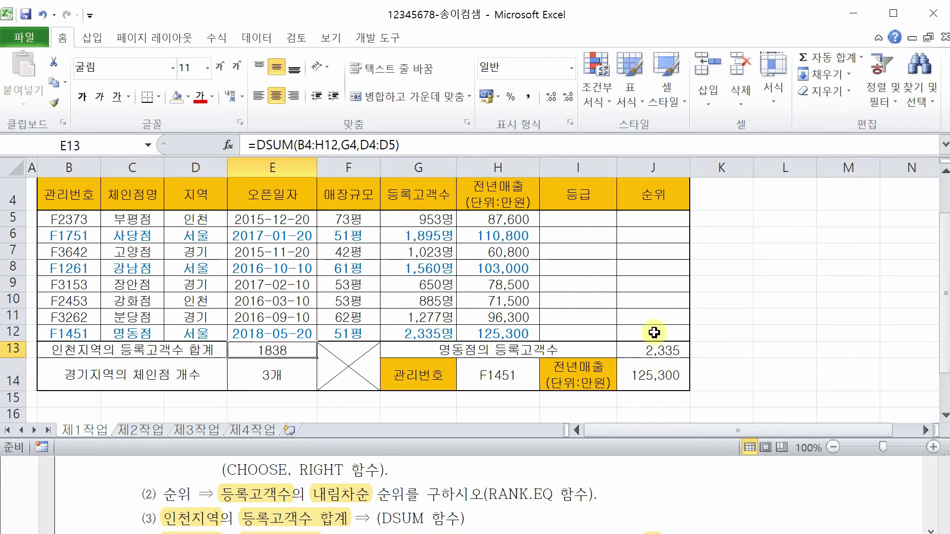
left_click(528, 97)
left_click(806, 381)
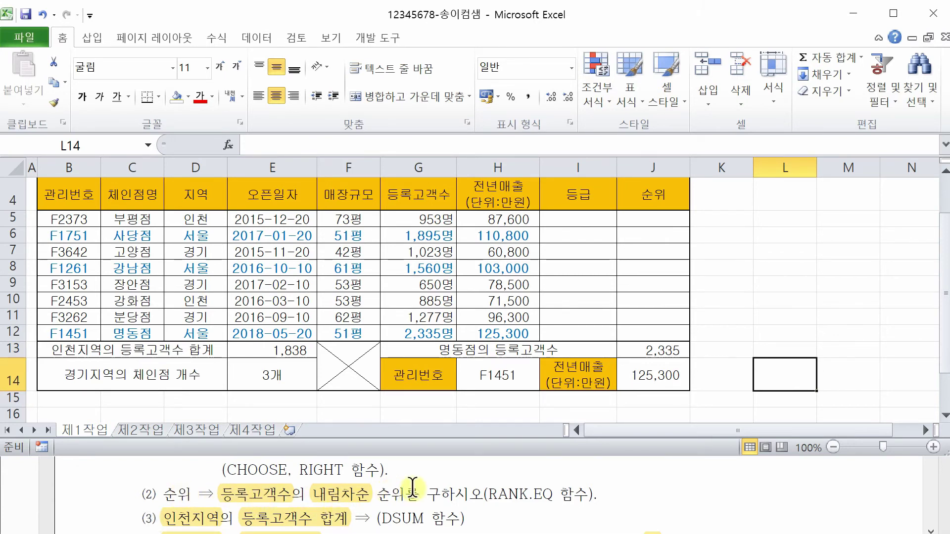
- Enter =RANK.EQ(G5,$G$5:$G$12,0) in J5 to rank the 등록고객수 in descending order
left_click_drag(438, 218, 434, 334)
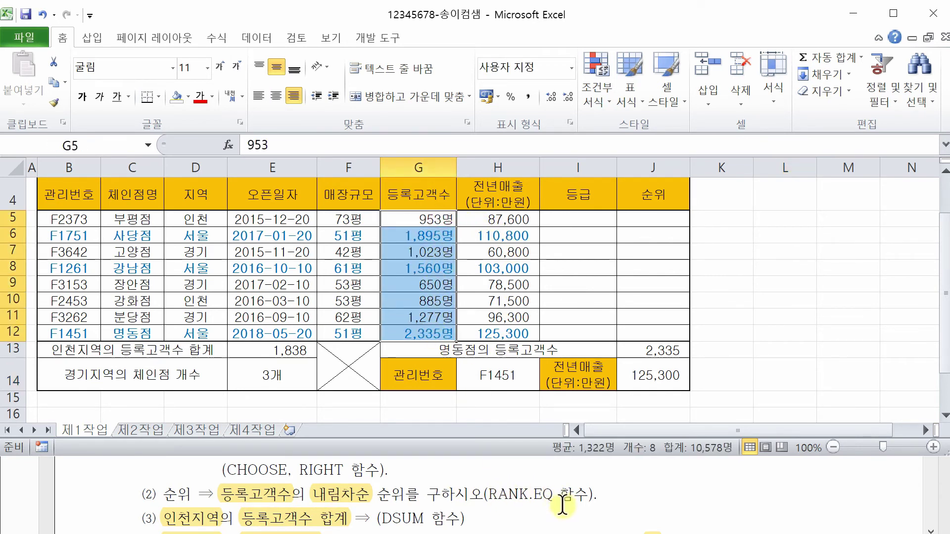
left_click(666, 220)
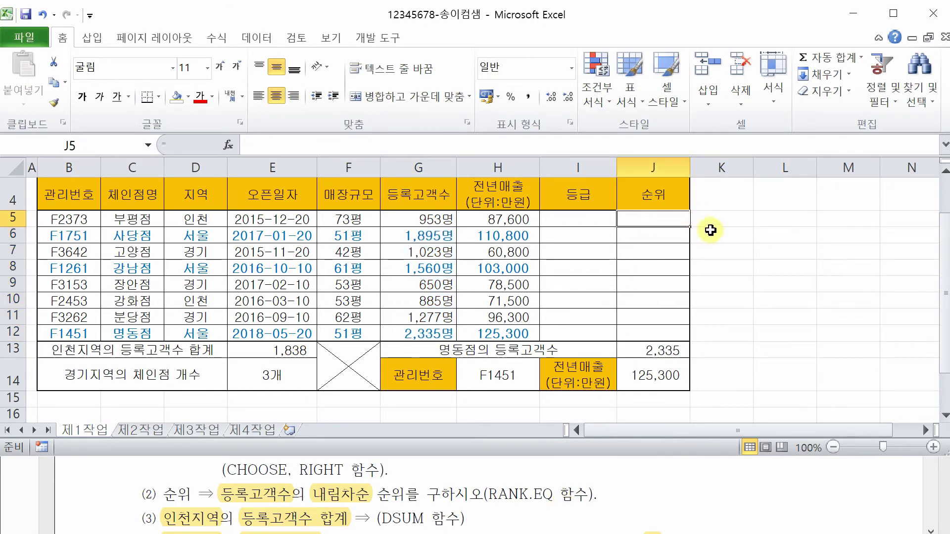
type("=ran")
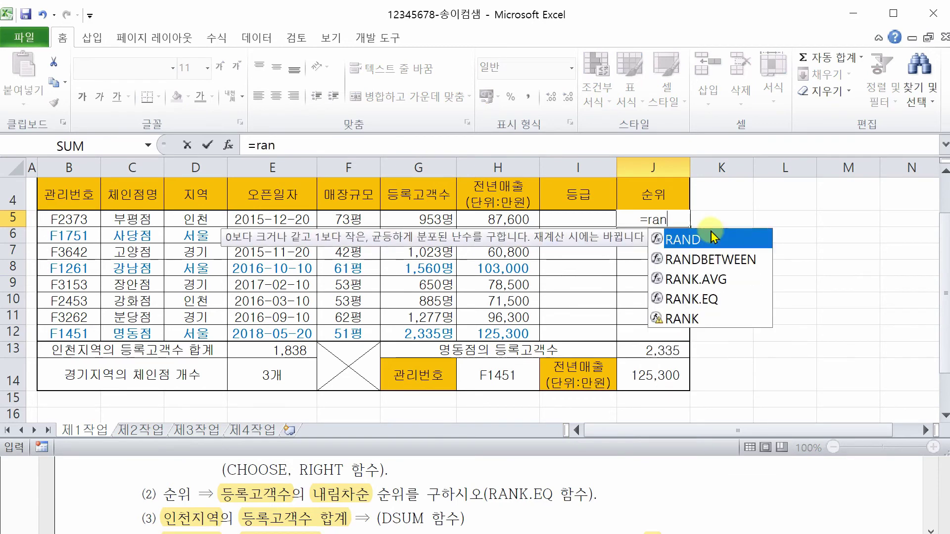
double_click(684, 298)
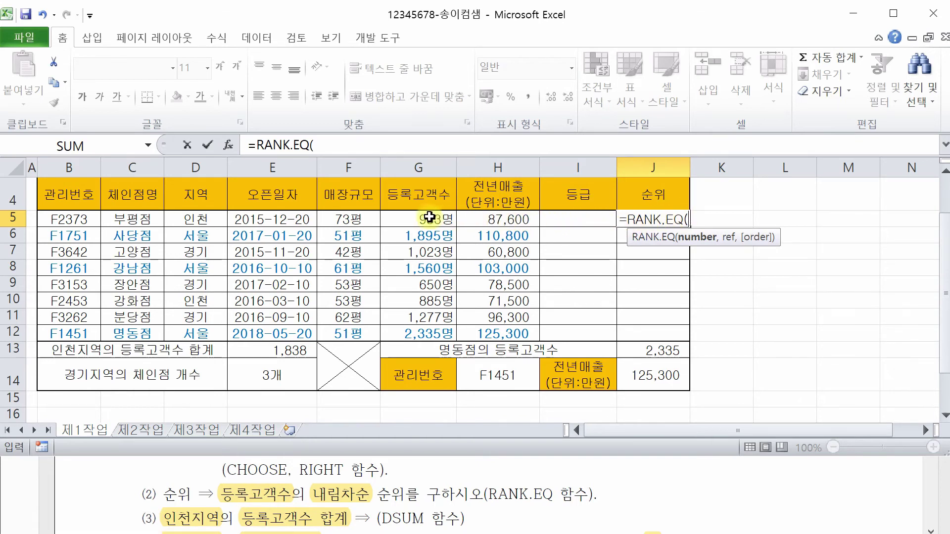
left_click(426, 217)
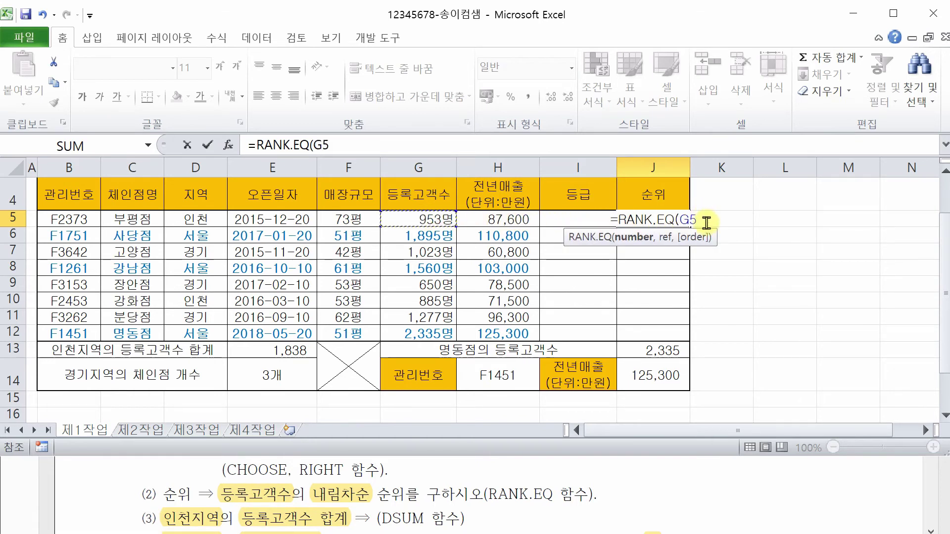
type(",")
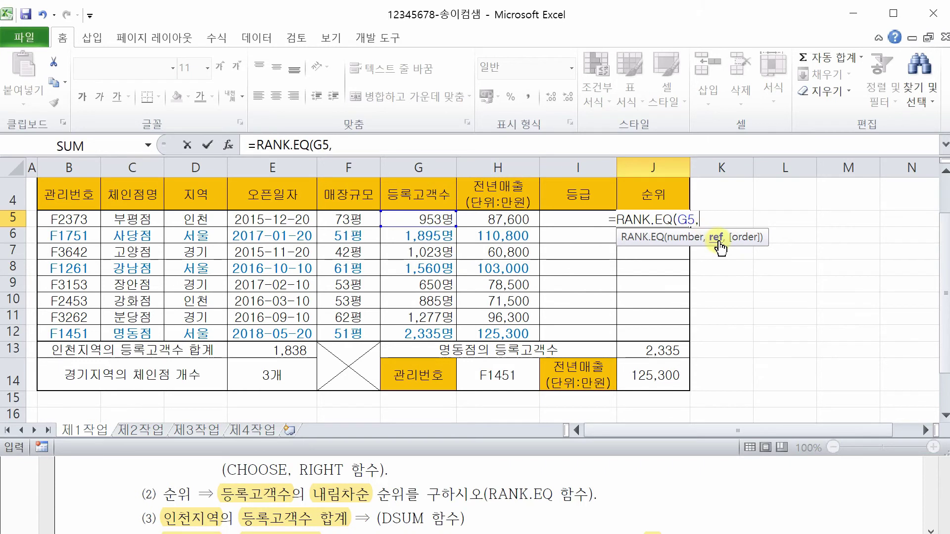
left_click_drag(427, 218, 439, 328)
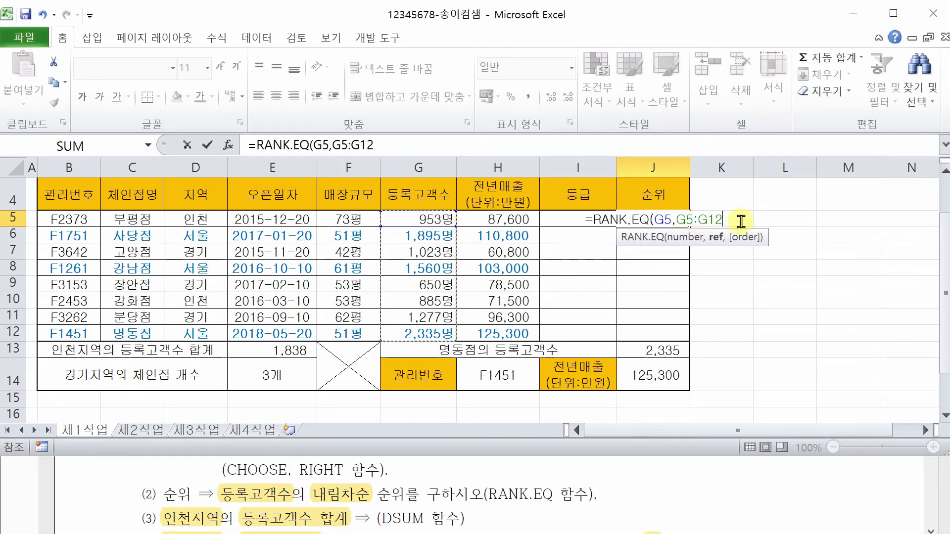
key("F4")
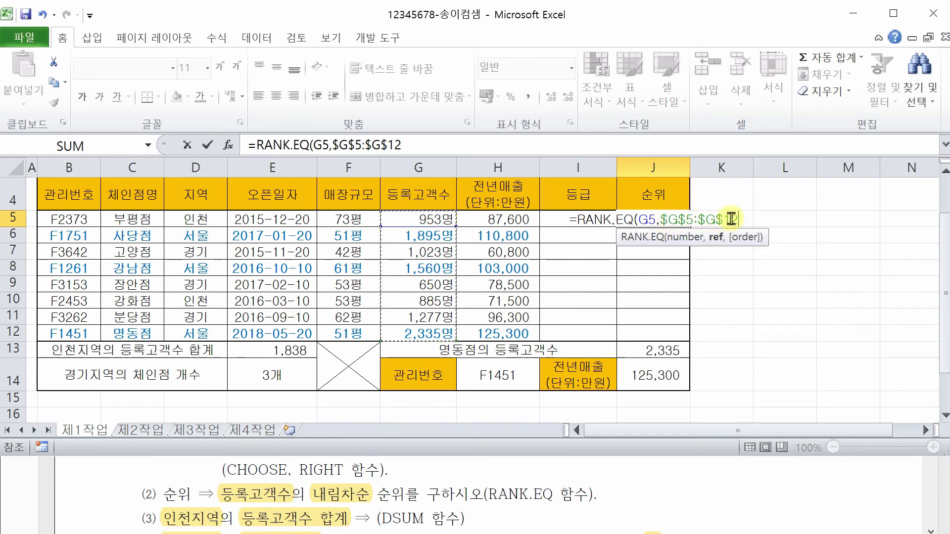
type(",")
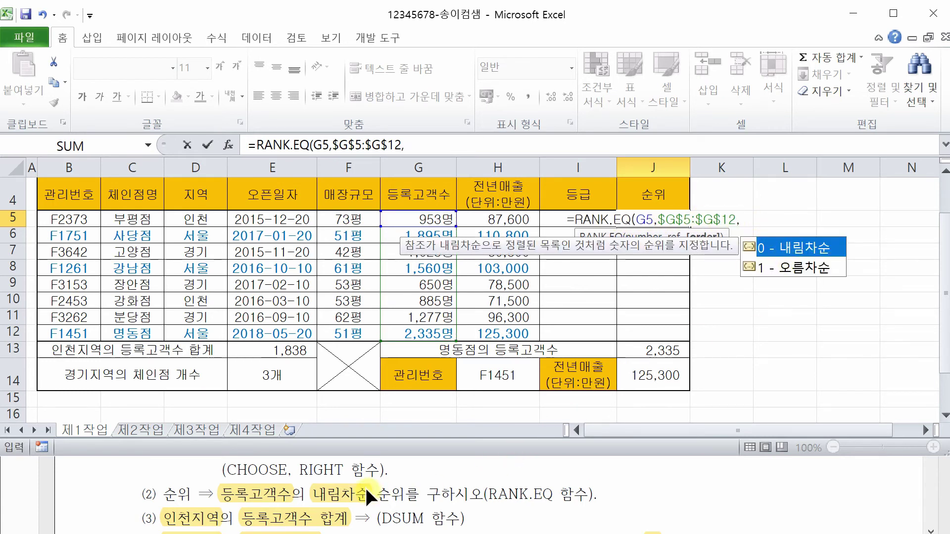
double_click(805, 246)
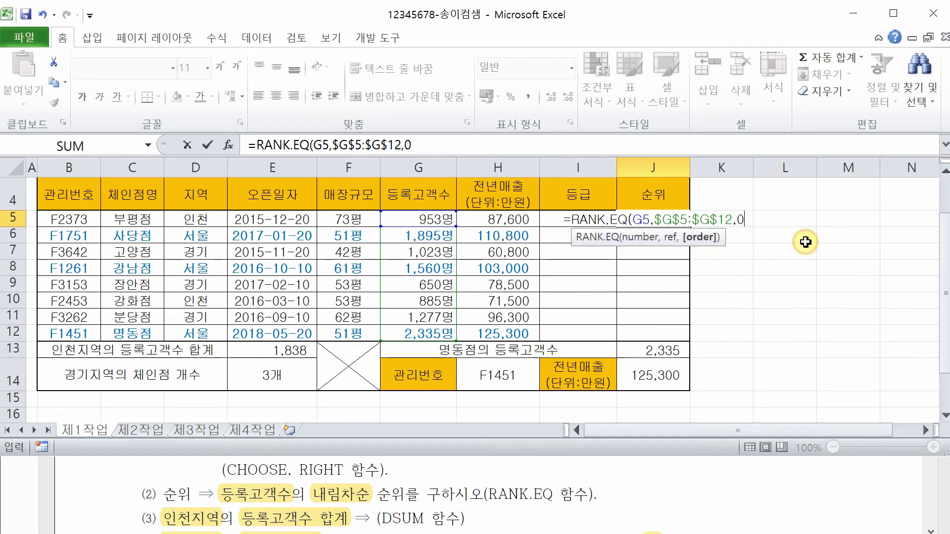
type(")")
key("Return")
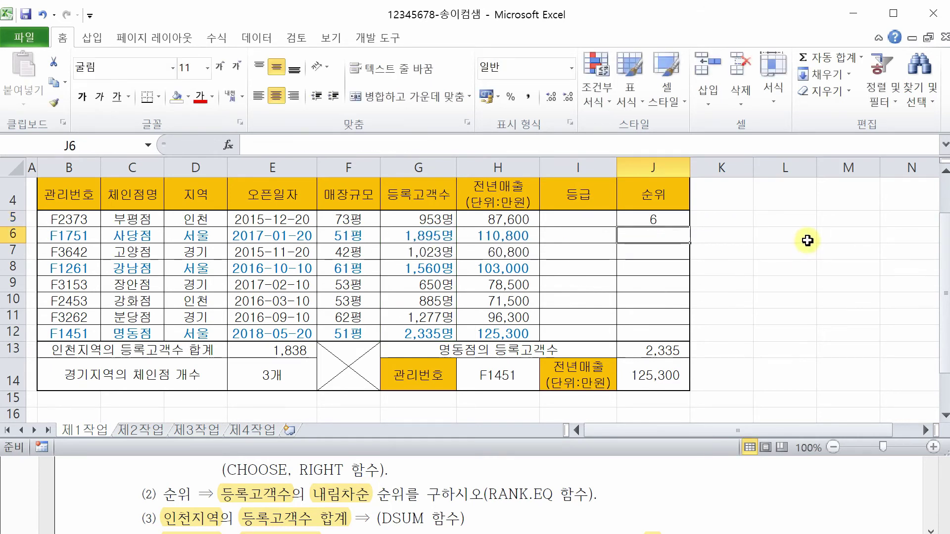
- Fill the RANK.EQ formula from J5 down to J12 without copying the formatting
left_click(678, 221)
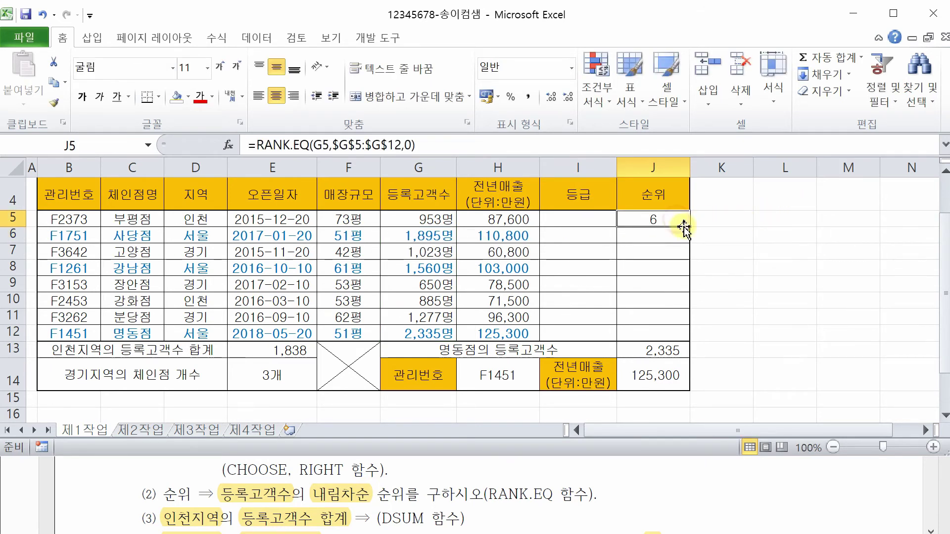
left_click_drag(690, 228, 668, 336)
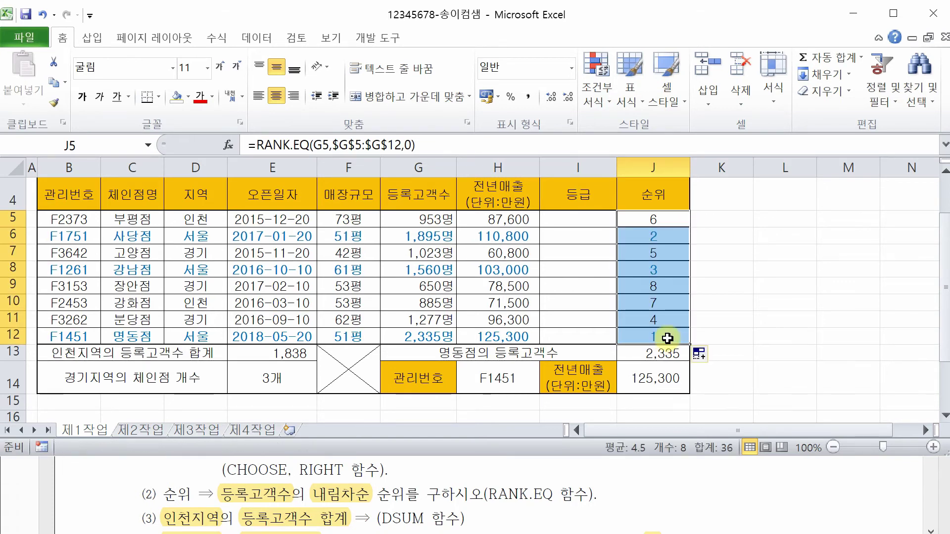
left_click(703, 354)
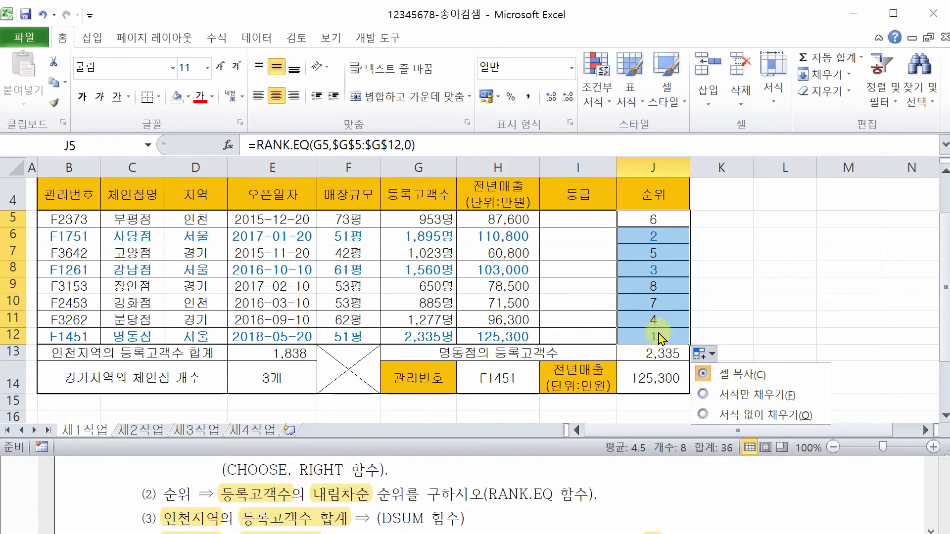
left_click(779, 417)
left_click(846, 269)
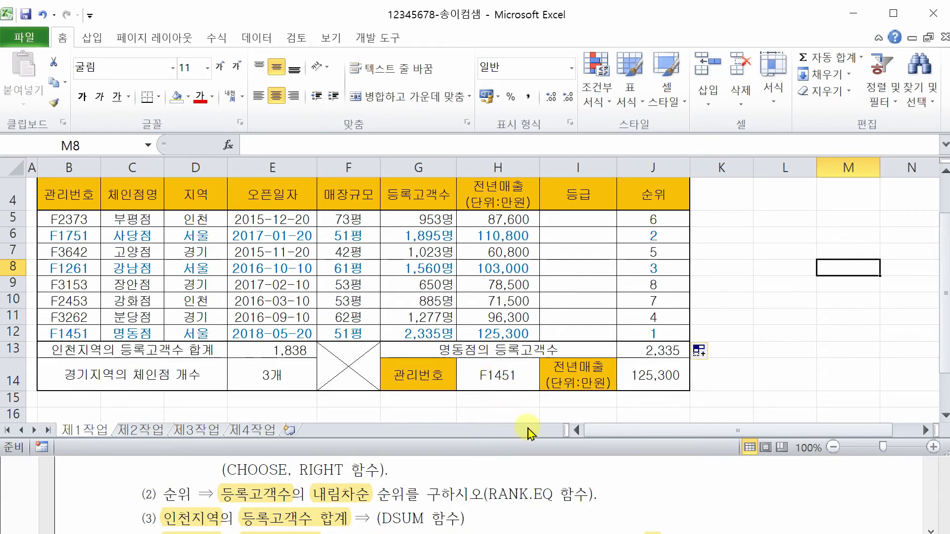
- Check the 순위 results in rows 12 and 9 against their 등록고객수 values
left_click_drag(683, 337, 427, 334)
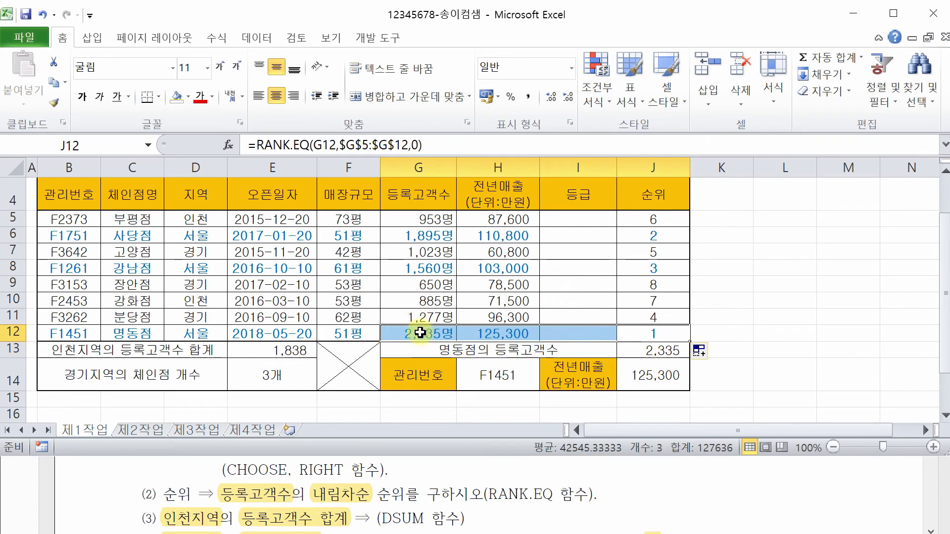
left_click(675, 286, "ctrl")
left_click_drag(674, 285, 420, 284)
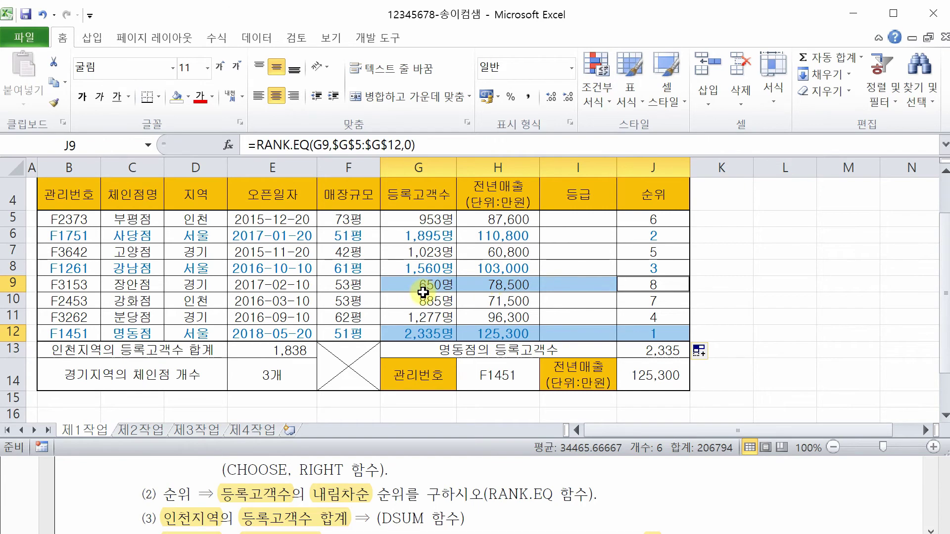
left_click(786, 286)
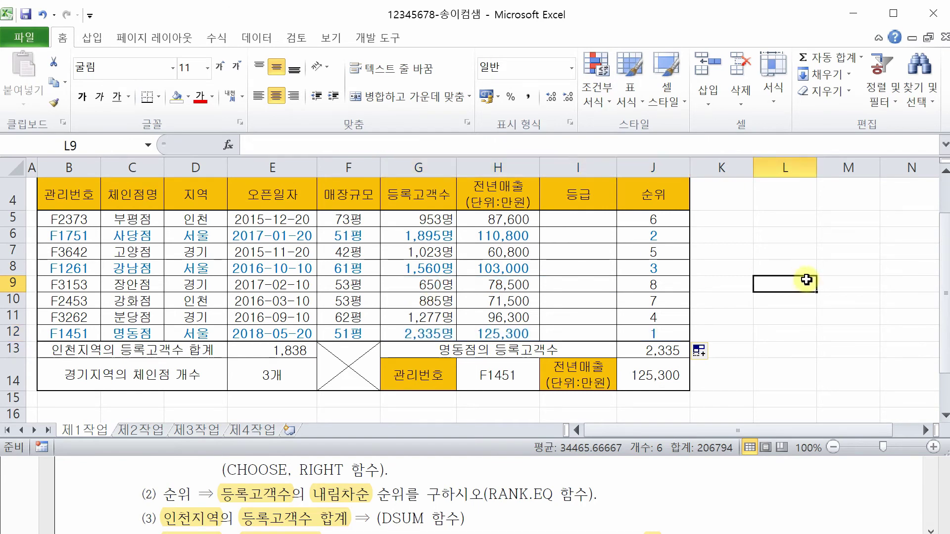
- Examine the 등급 task using CHOOSE and RIGHT, the 관리번호 values in B5:B12, and the last character of B5
scroll(475, 494, "up", 2)
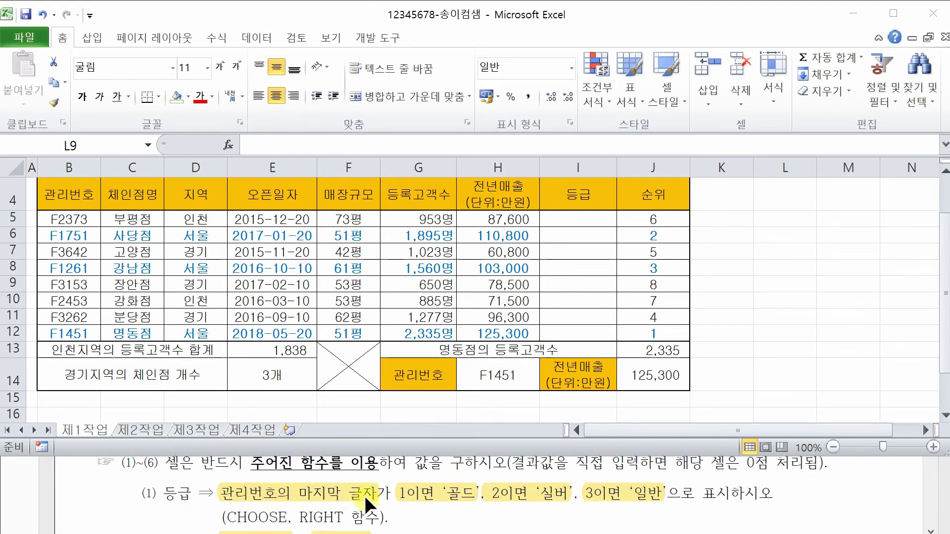
left_click_drag(75, 219, 87, 336)
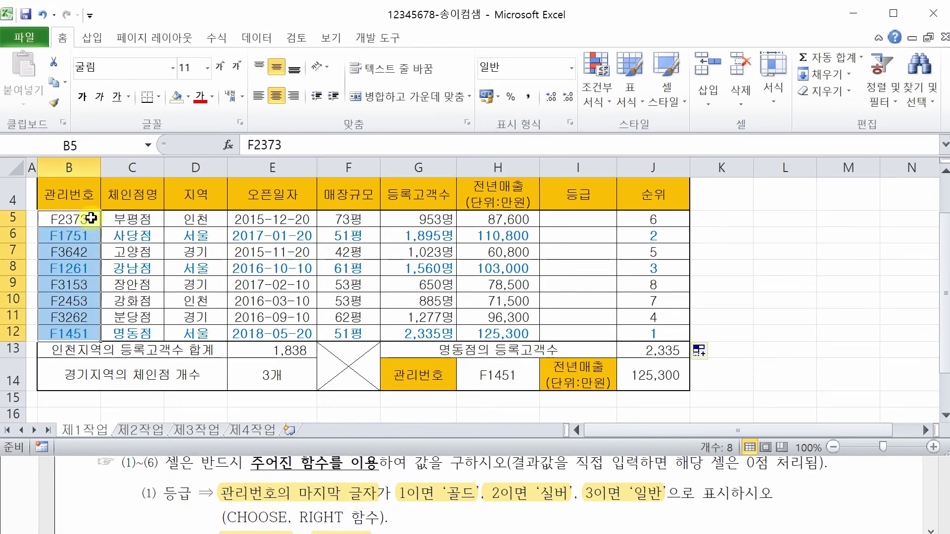
double_click(74, 219)
left_click_drag(88, 219, 78, 218)
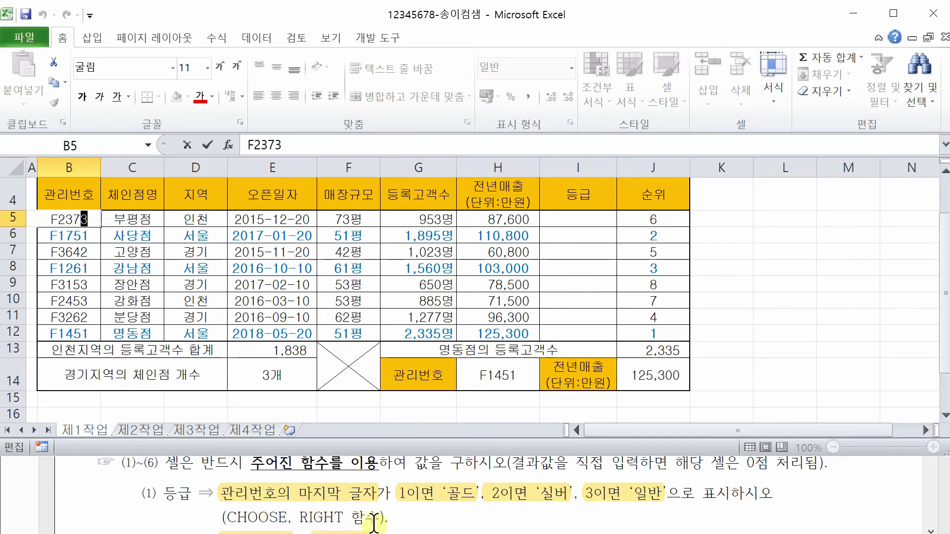
left_click(315, 523)
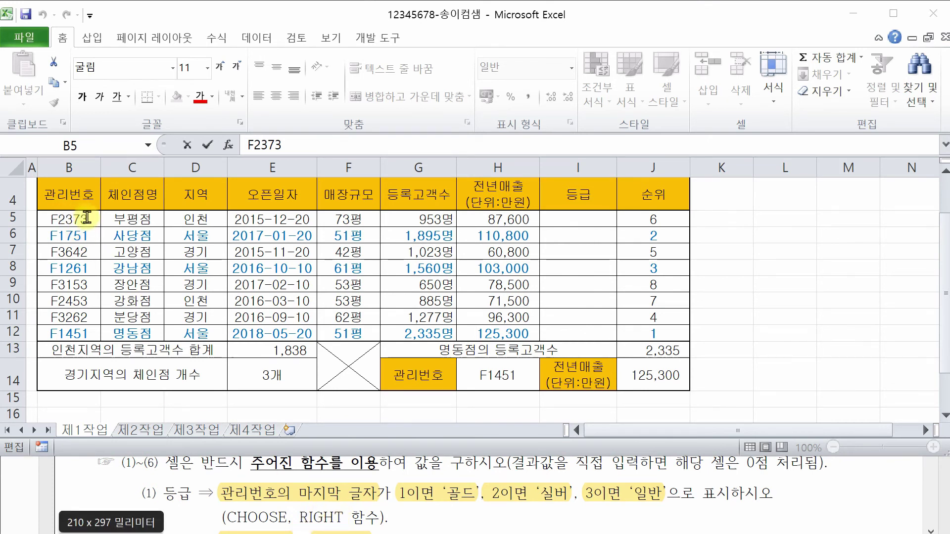
left_click_drag(87, 219, 115, 227)
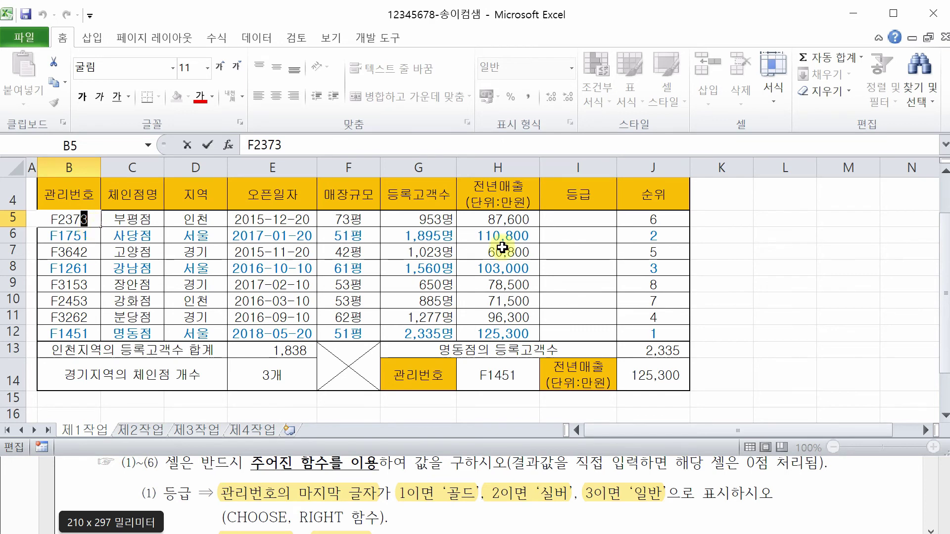
- Enter =RIGHT(B5,1) in I5 to extract the last character of the 관리번호
left_click(579, 220)
type("=ri")
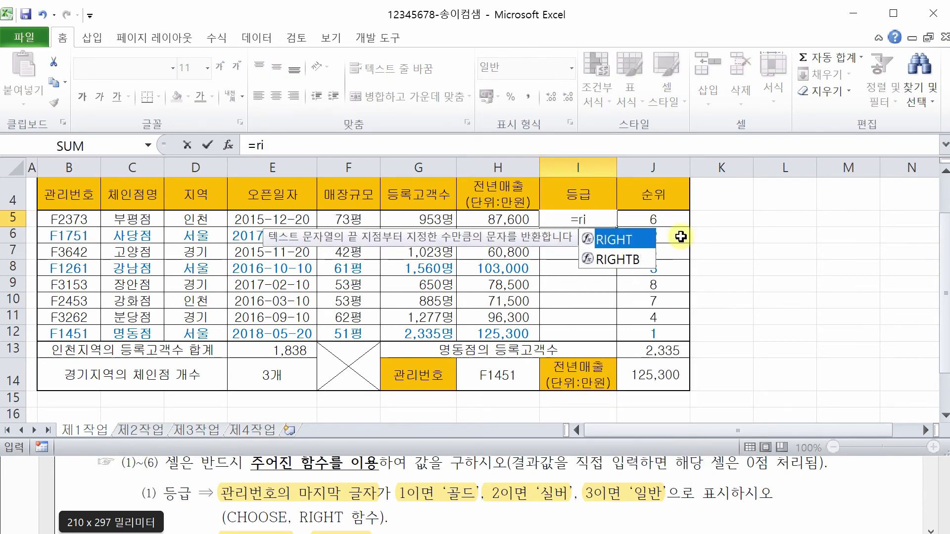
double_click(616, 239)
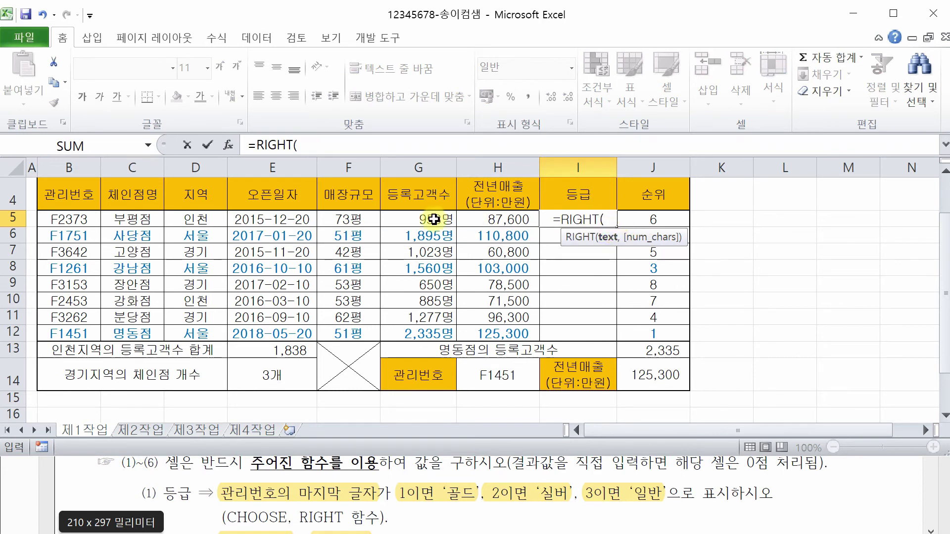
left_click(72, 223)
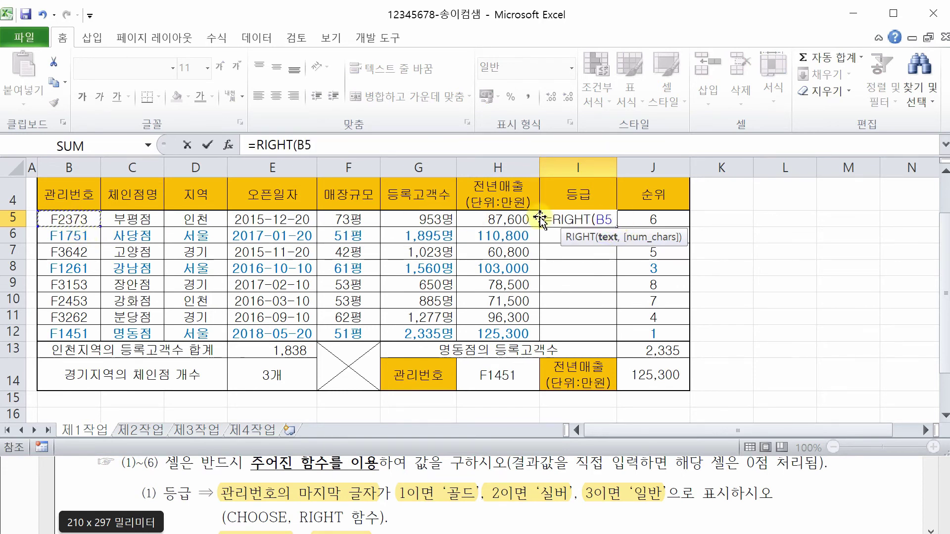
type(",")
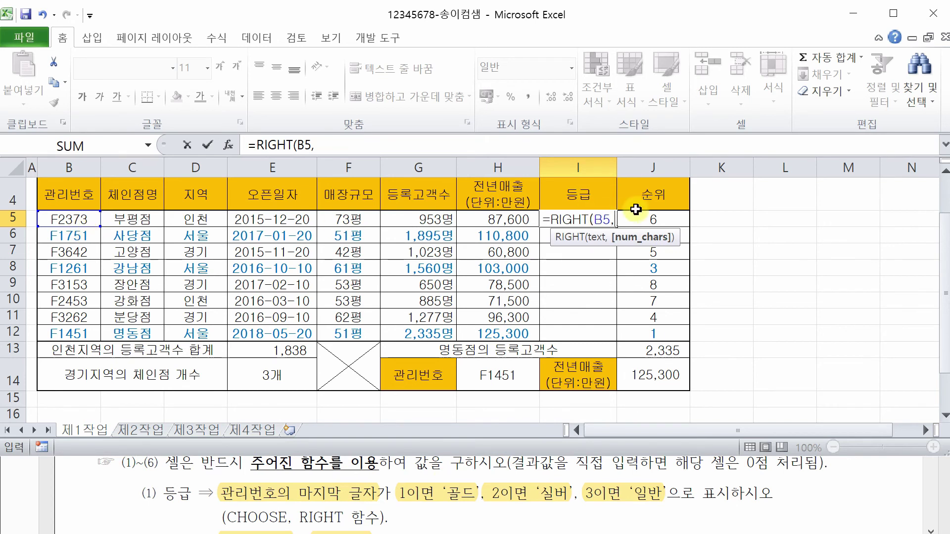
type("1)")
key("Return")
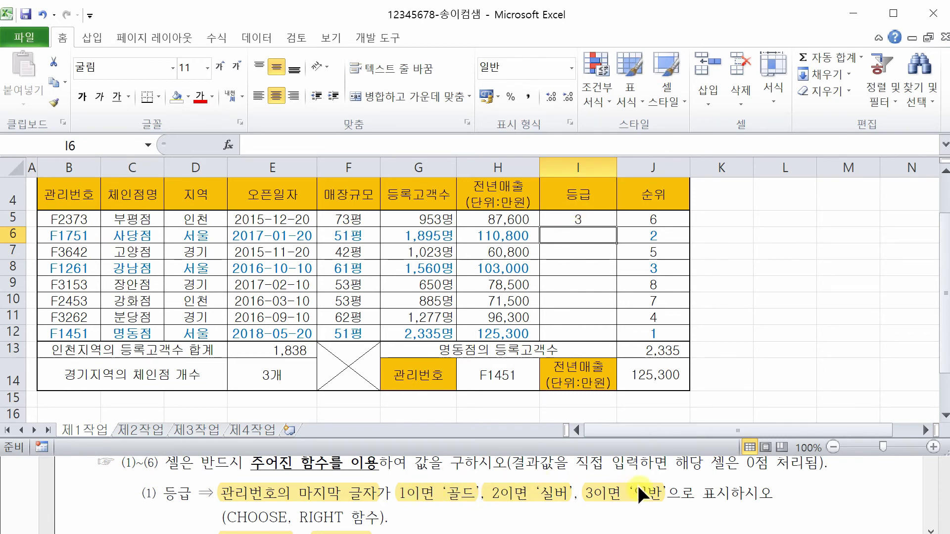
- Insert CHOOSE( in front of RIGHT(B5,1) in the I5 formula so RIGHT becomes its index argument
double_click(561, 220)
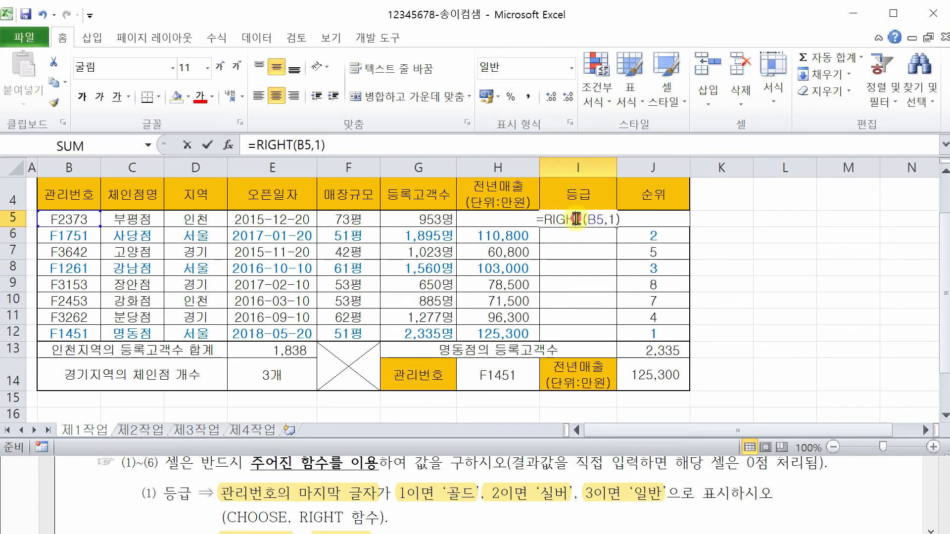
type("c")
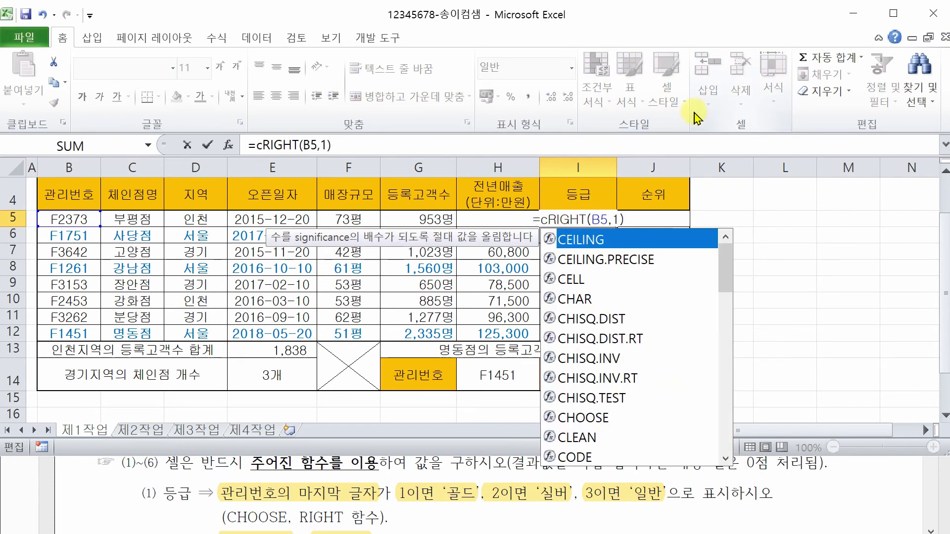
type("ho")
double_click(584, 244)
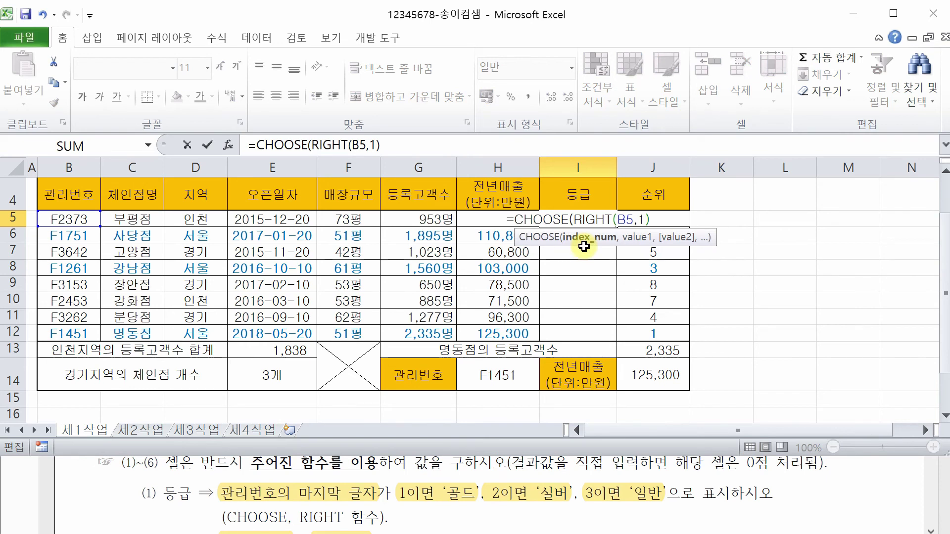
- Open the function arguments of CHOOSE in the I5 formula and reposition the dialog so the 등급 instructions stay readable
left_click(276, 144)
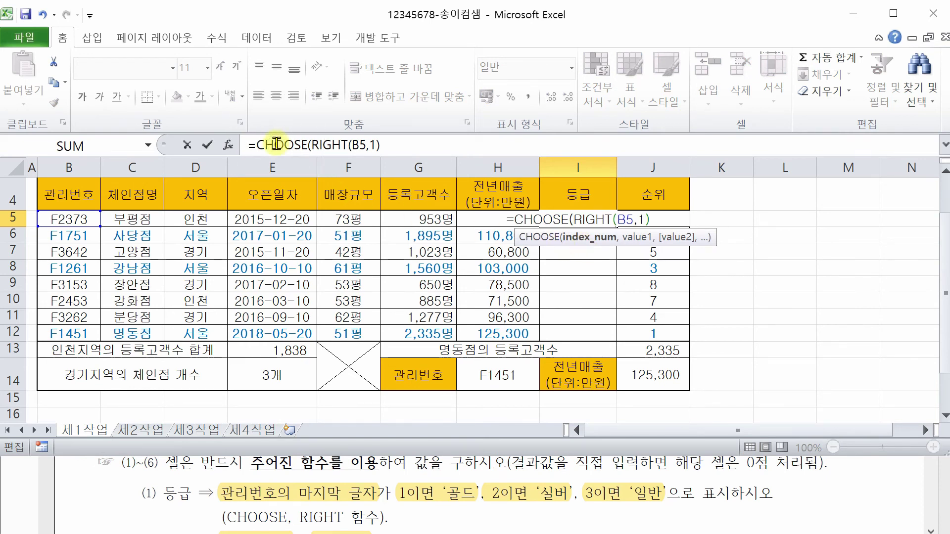
left_click(229, 147)
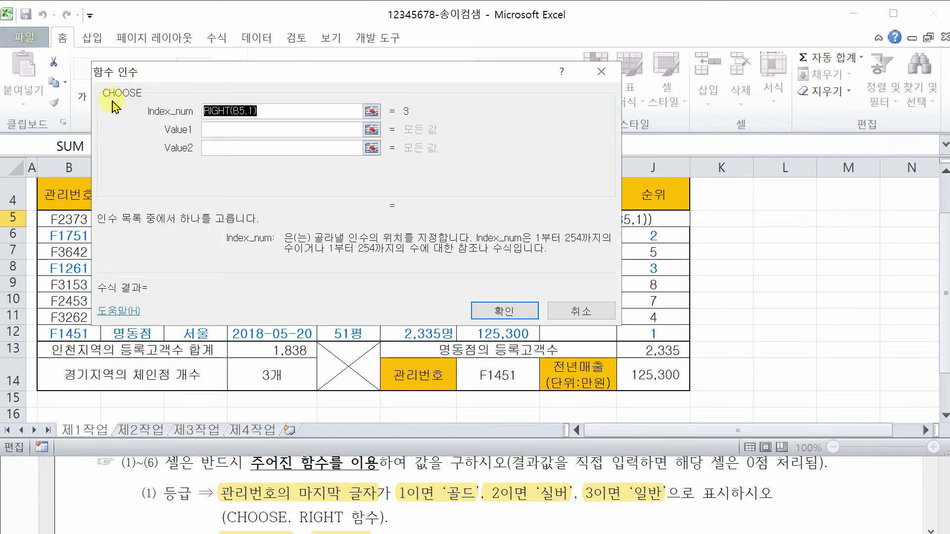
left_click_drag(168, 73, 419, 256)
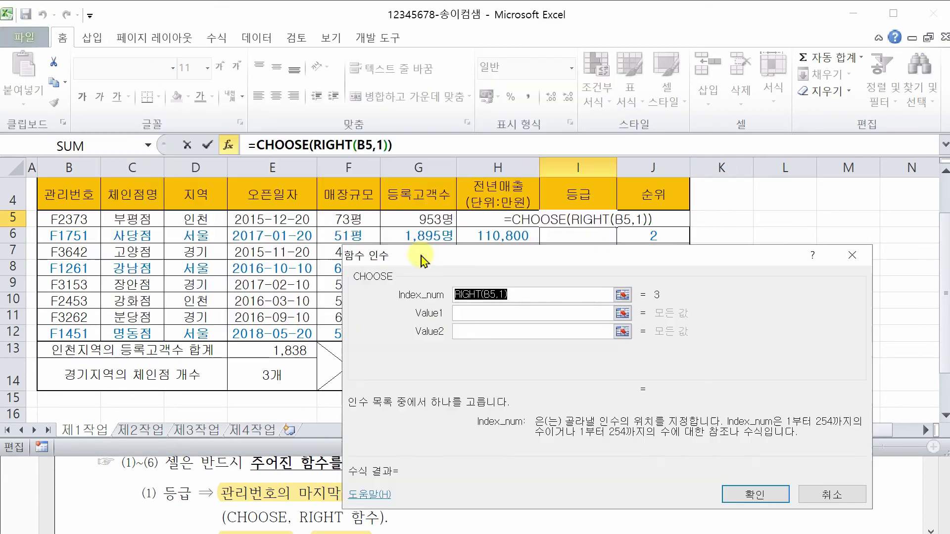
left_click(563, 292)
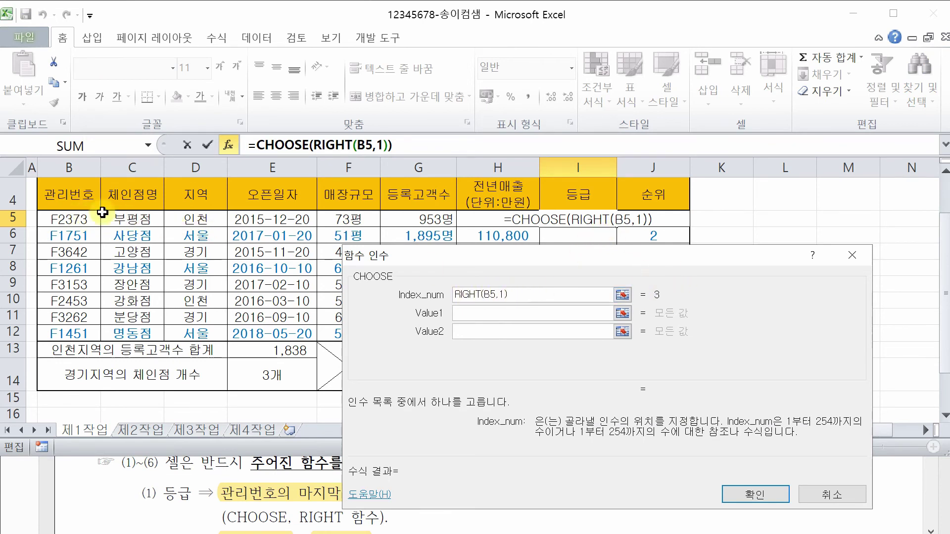
left_click_drag(555, 257, 549, 202)
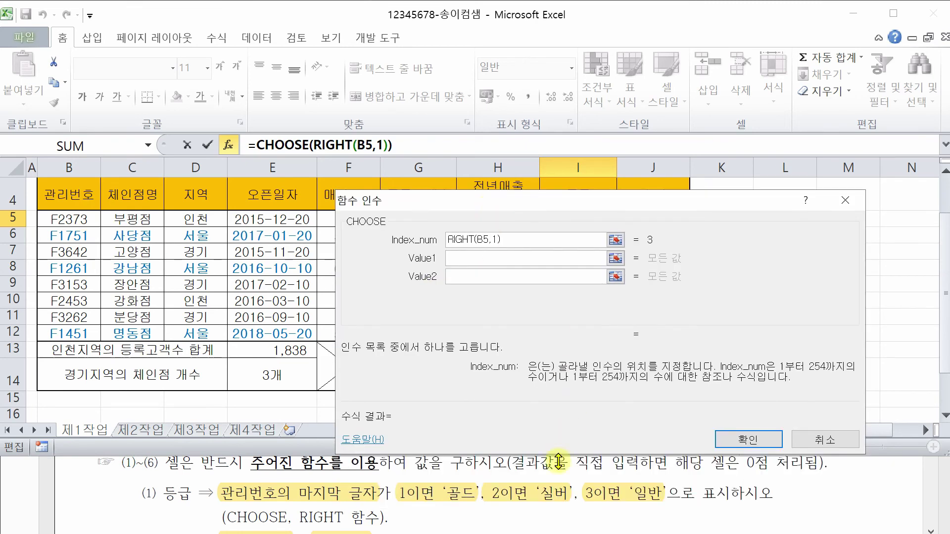
- Set CHOOSE's Value1 to "골드", Value2 to "실버" and Value3 to "일반", and apply the formula to I5
left_click(466, 258)
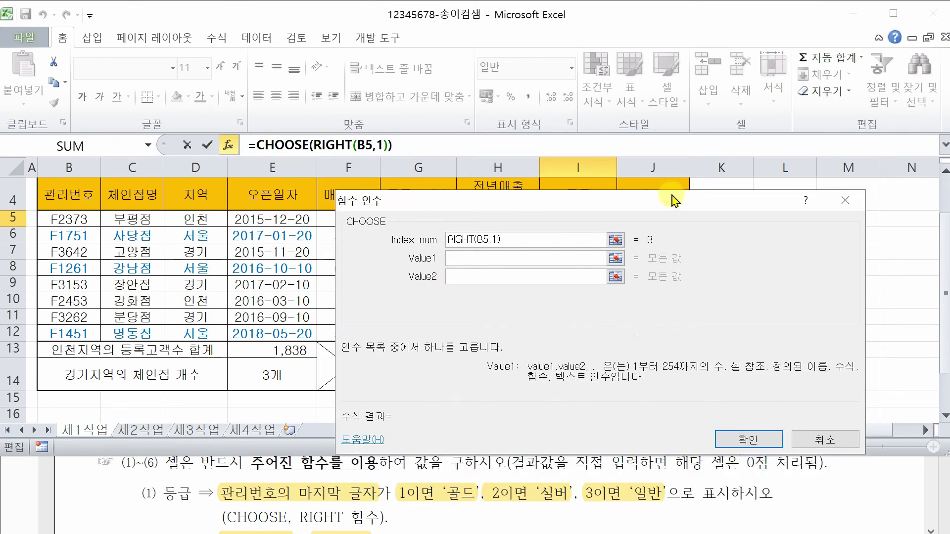
key("Tab")
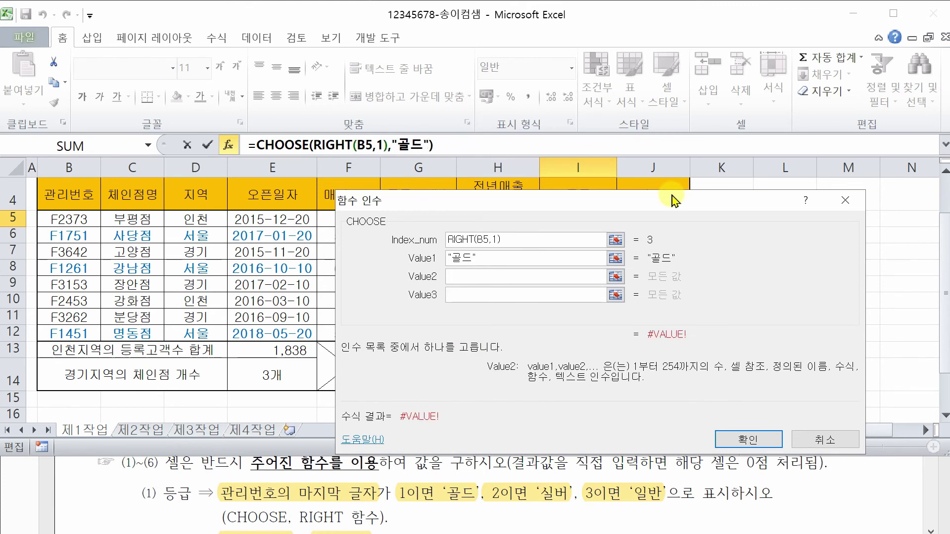
type("신")
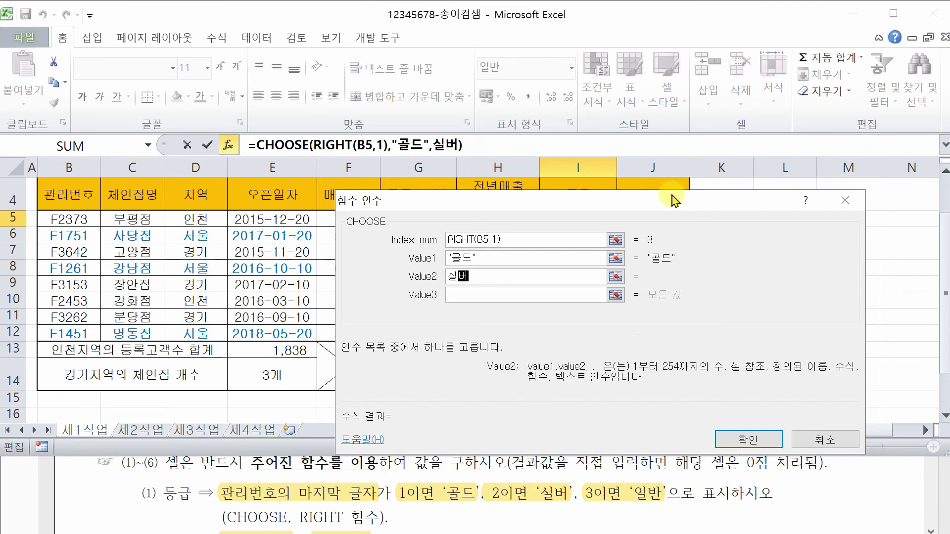
type("버")
key("Tab")
type("일반")
key("Tab")
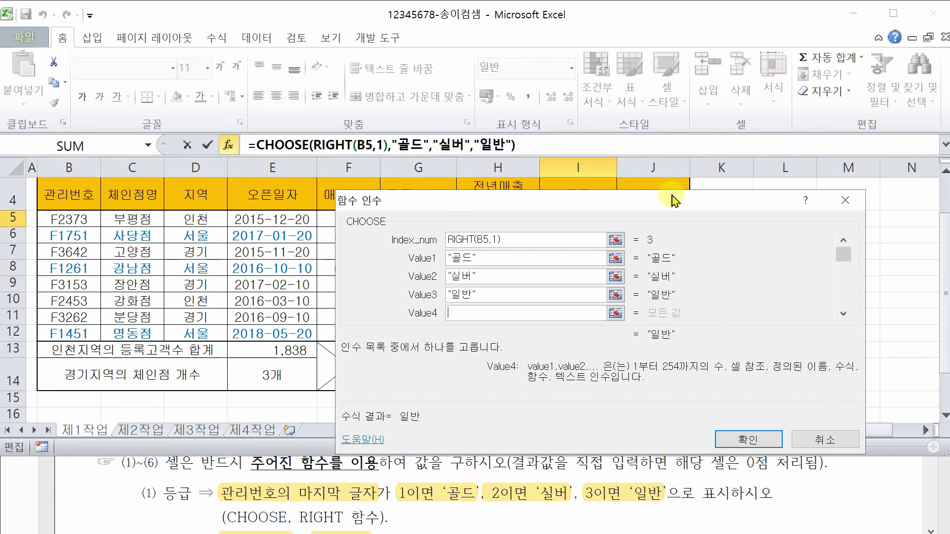
left_click(534, 240)
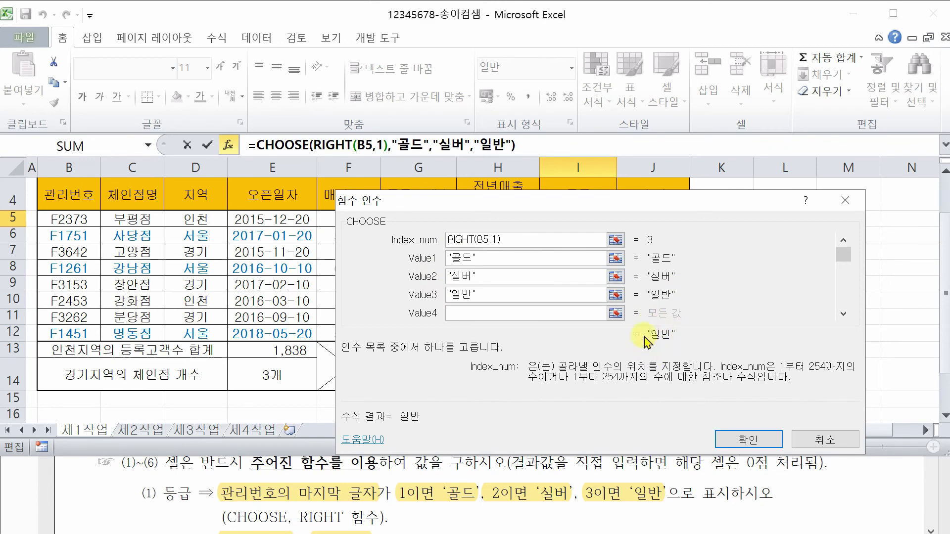
left_click(747, 439)
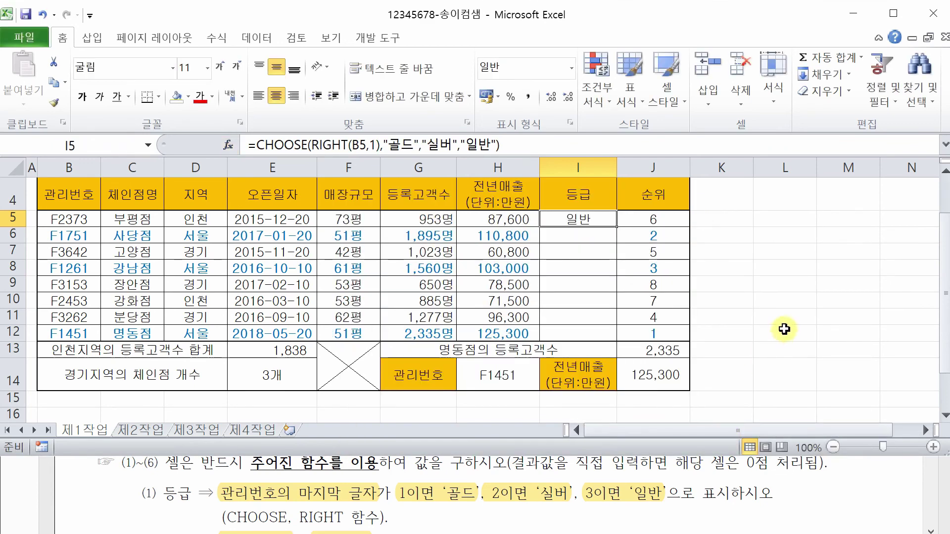
- Fill the I5 formula down through I12 without copying the formatting
left_click_drag(620, 226, 618, 338)
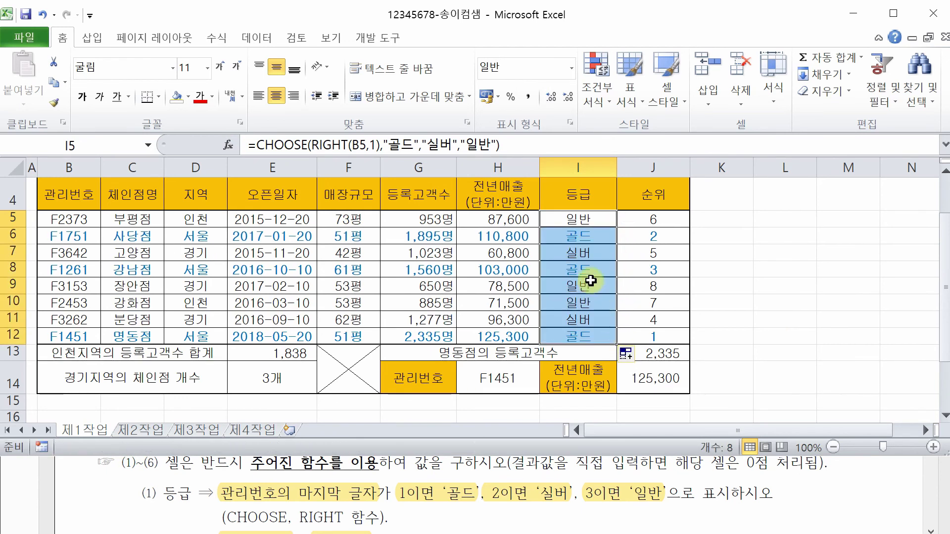
left_click(627, 353)
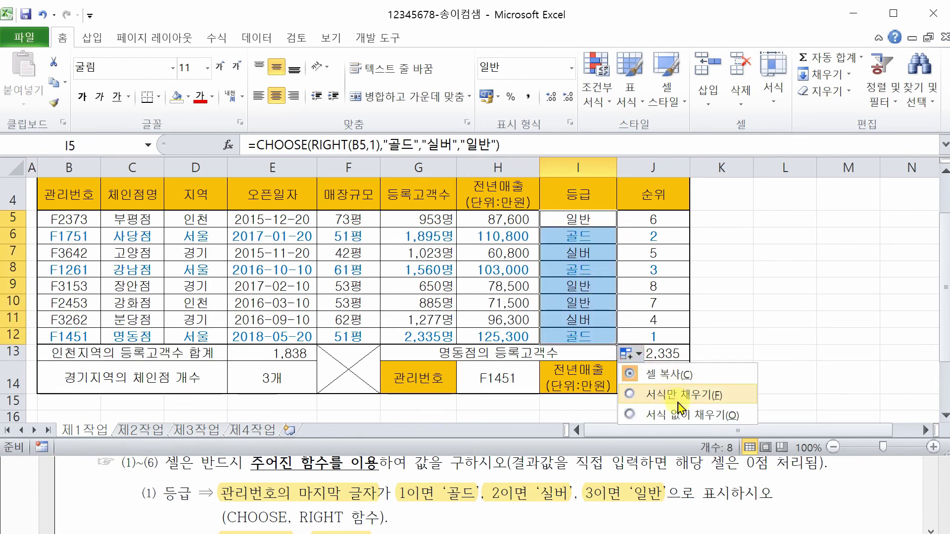
left_click(697, 416)
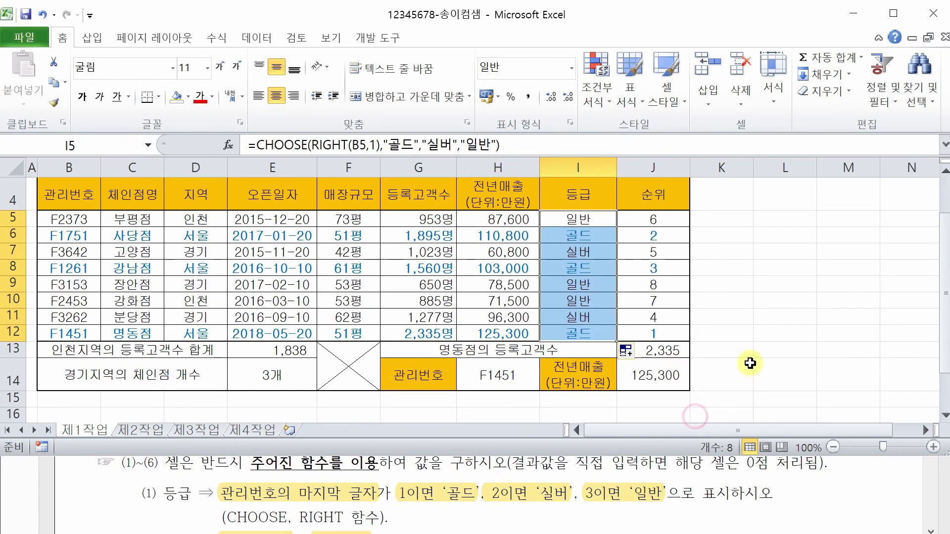
left_click(783, 291)
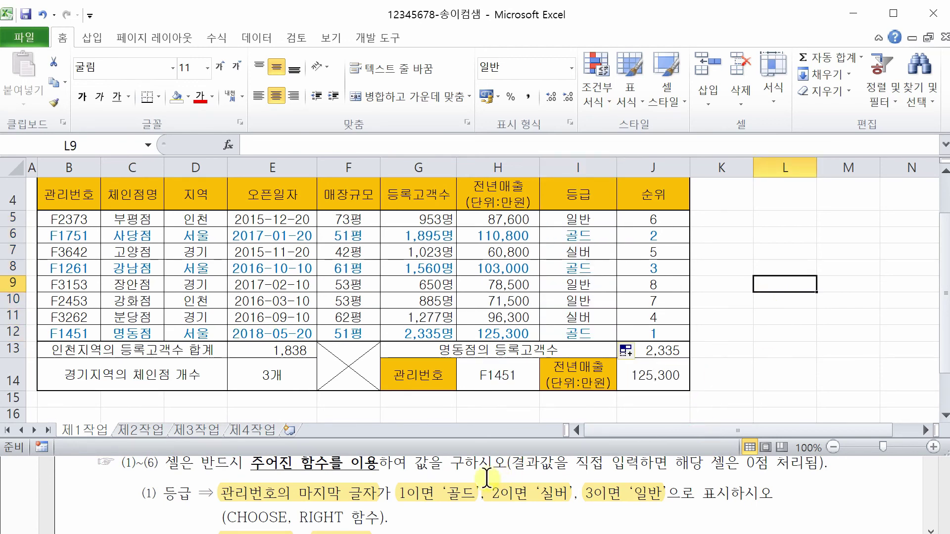
- Check the 등급 results in rows 6, 8, 12, 7 and 11 against the last digit of each 관리번호
left_click_drag(99, 236, 583, 238)
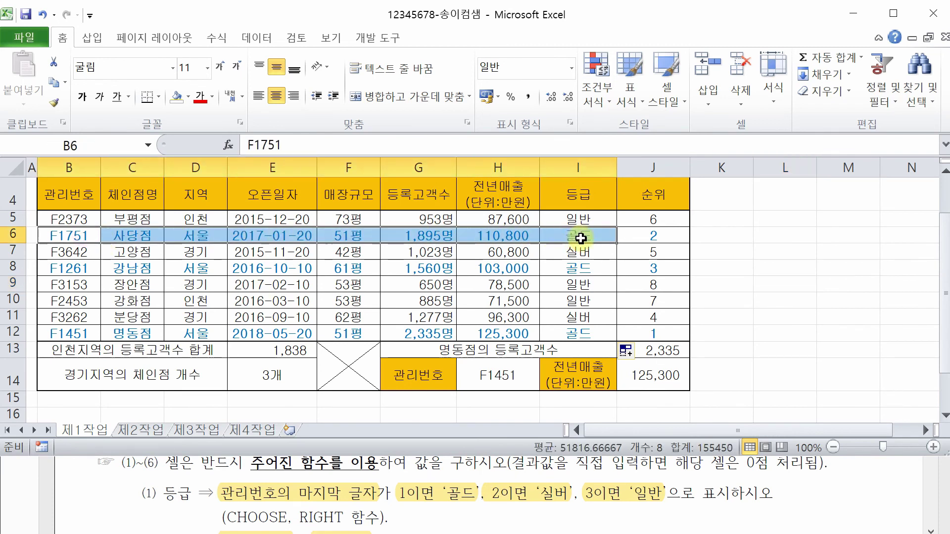
left_click_drag(91, 269, 576, 268)
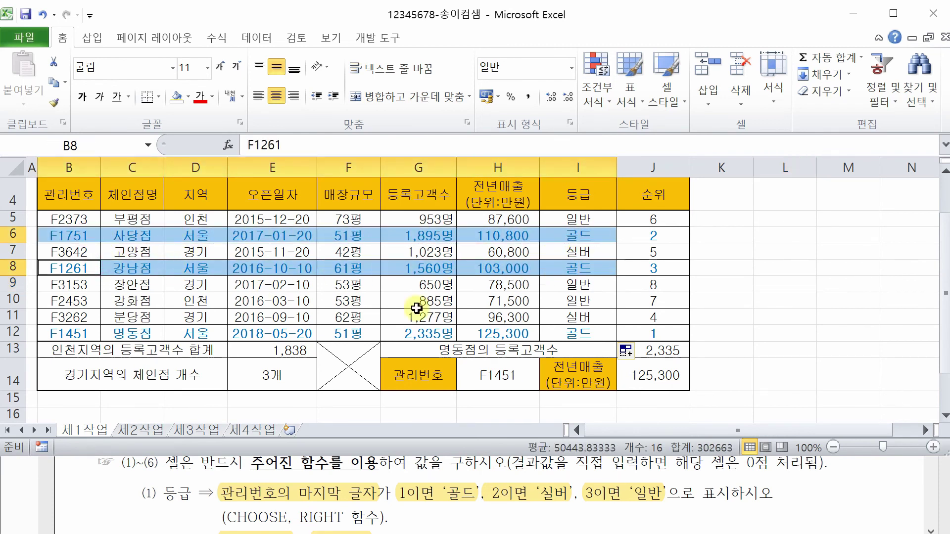
left_click_drag(91, 331, 574, 330)
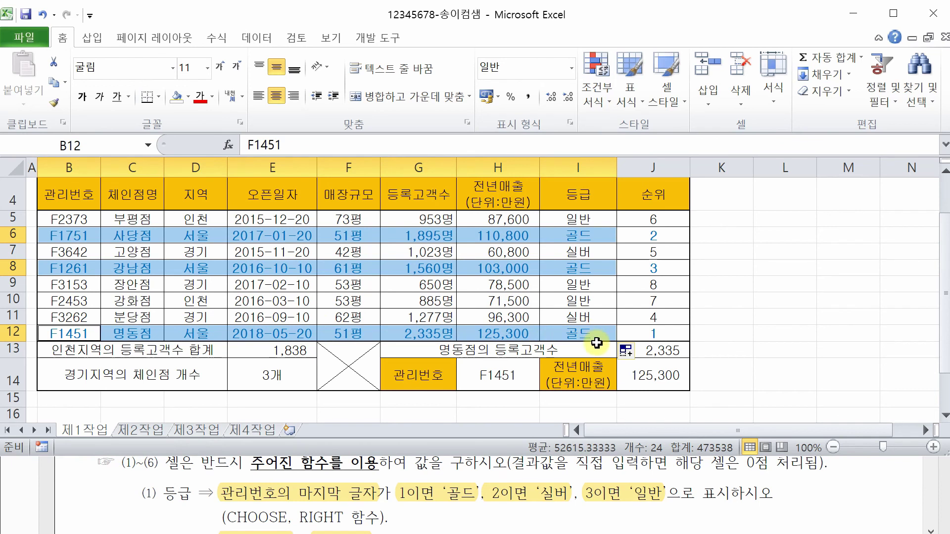
left_click_drag(89, 252, 573, 253)
left_click_drag(100, 315, 573, 317)
left_click(732, 308)
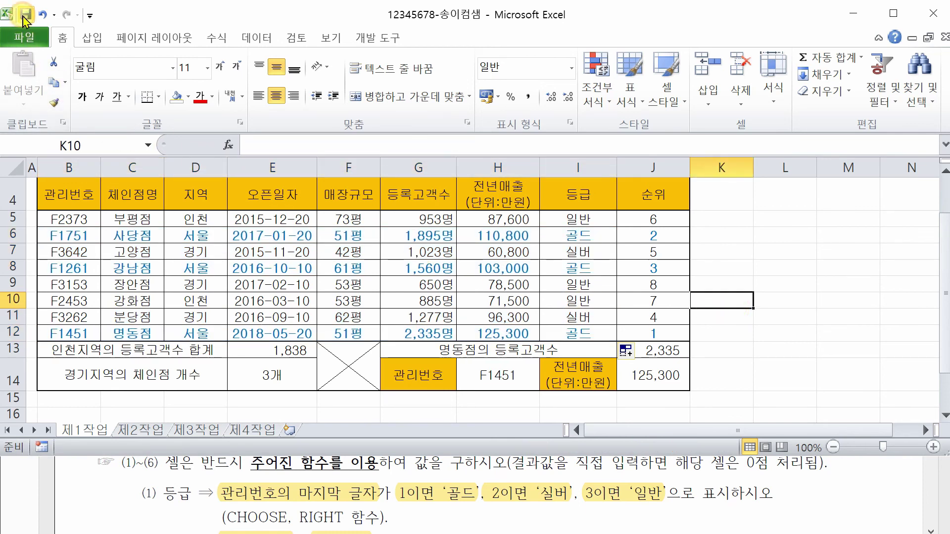
- Compare the sheet with the exam PDF and widen the 결재 picture to align with column J's outer edge
left_click(869, 258)
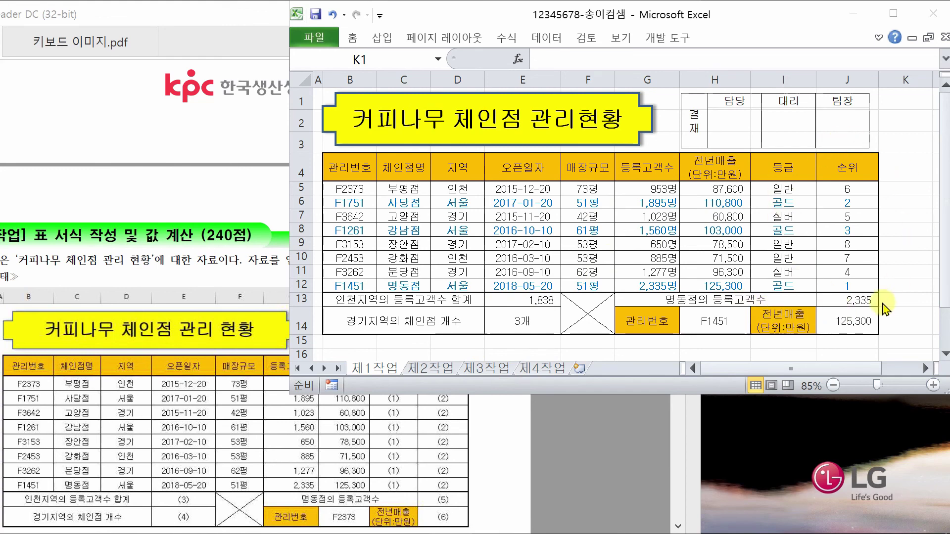
left_click(191, 200)
scroll(208, 232, "up", 5)
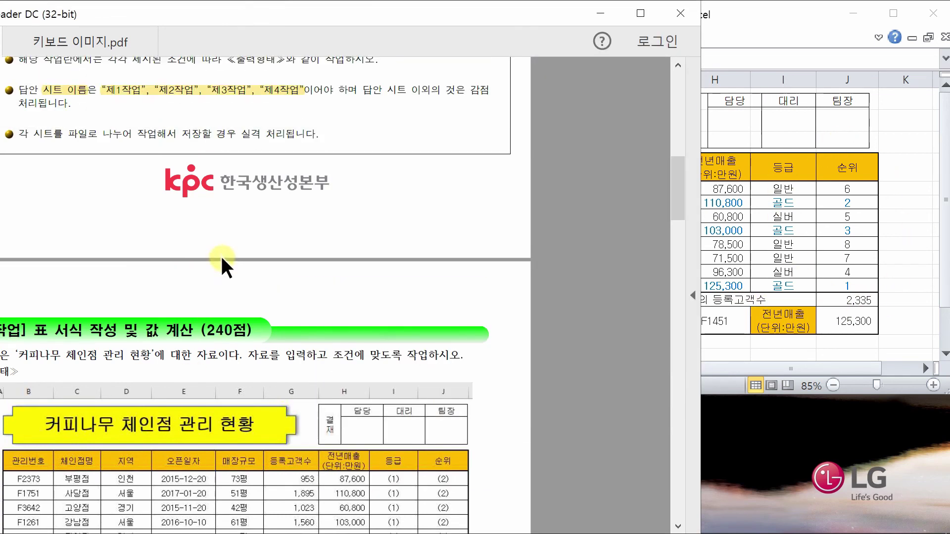
left_click(701, 61)
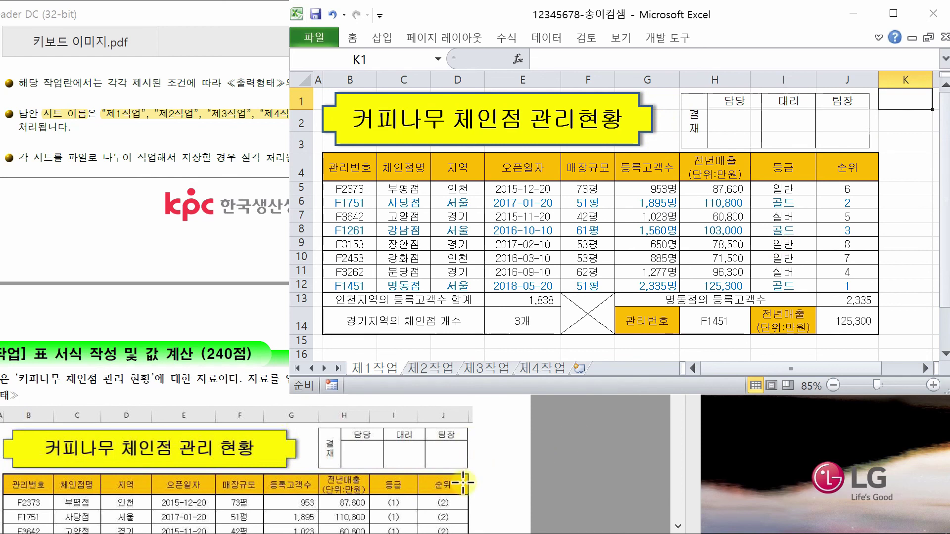
left_click(801, 131)
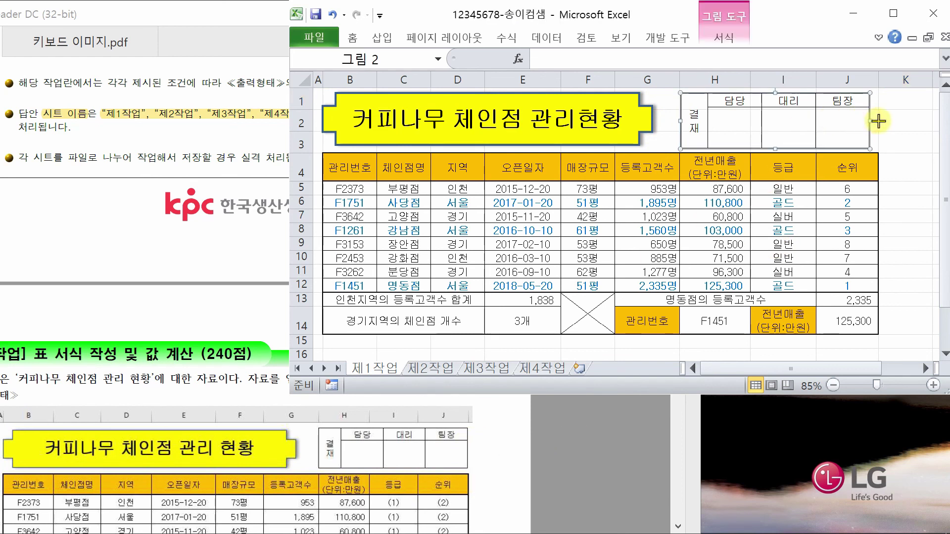
left_click_drag(869, 121, 879, 121)
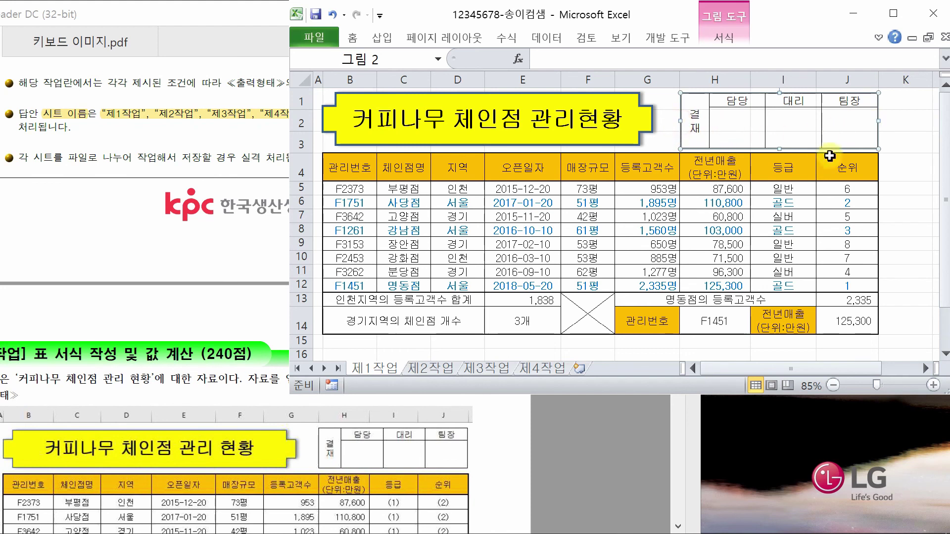
left_click(921, 165)
left_click(933, 267)
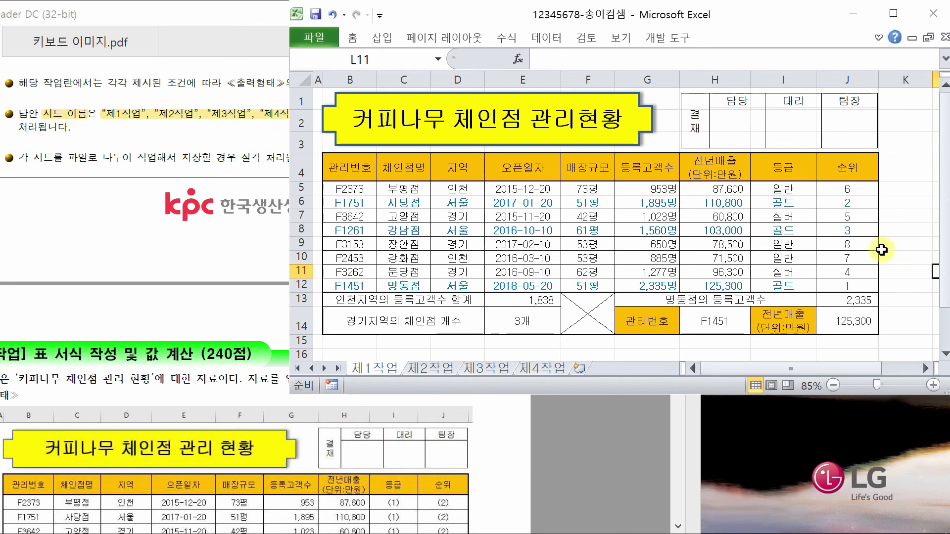
- Review the output form in the exam PDF against the finished 제1작업 sheet and save the workbook
left_click(619, 445)
scroll(623, 450, "down", 3)
scroll(623, 450, "down", 3)
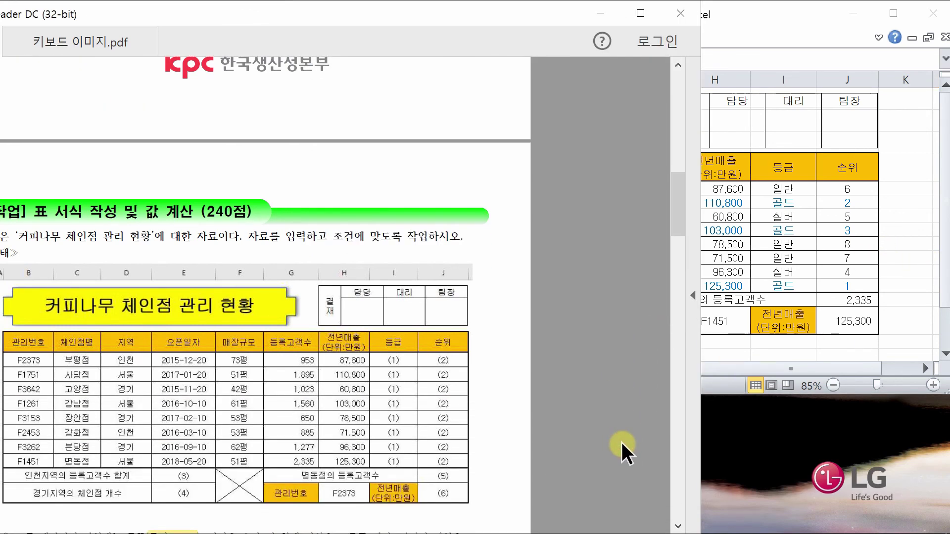
left_click(913, 295)
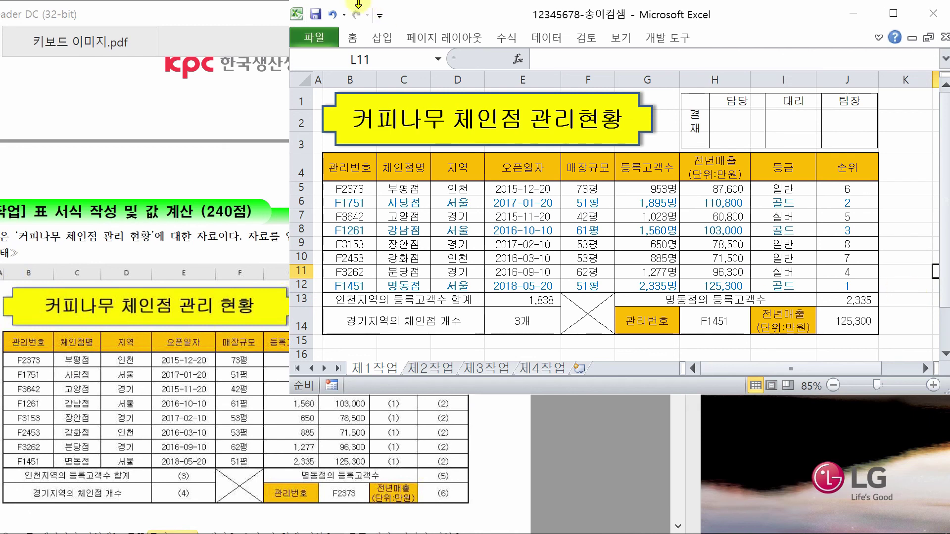
left_click(316, 17)
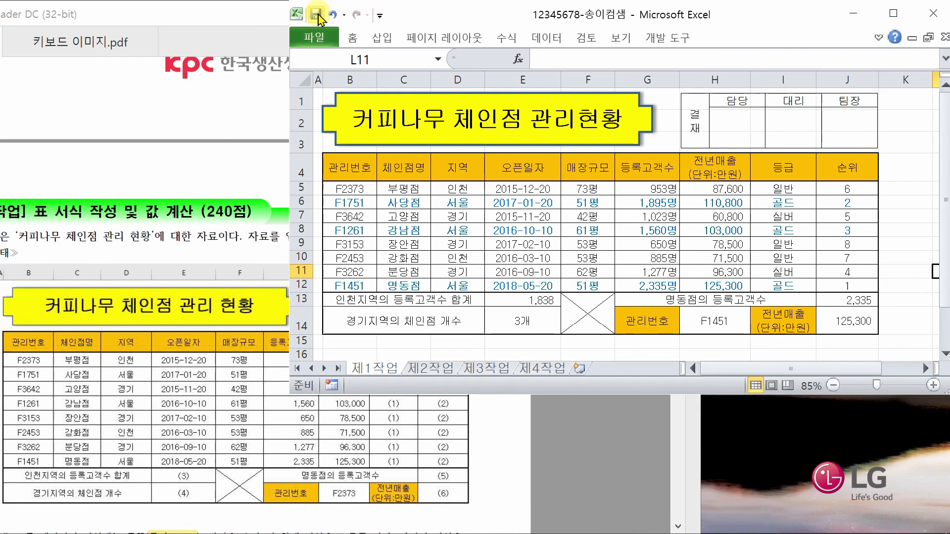